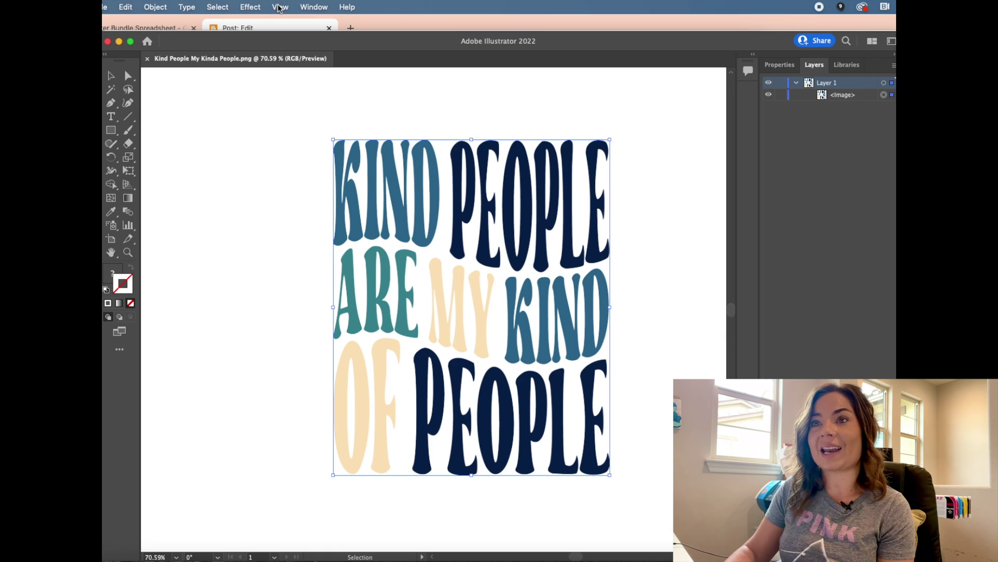
Open the Roland VersaWorks swatch library and pick its first, magenta swatch with the lettering image selected
click(313, 7)
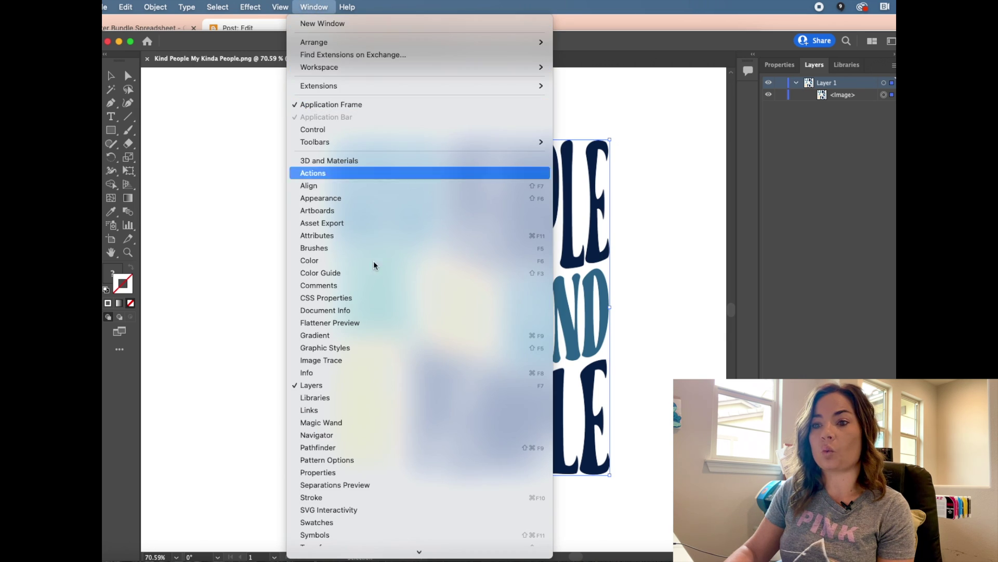
scroll(408, 442, down, 3)
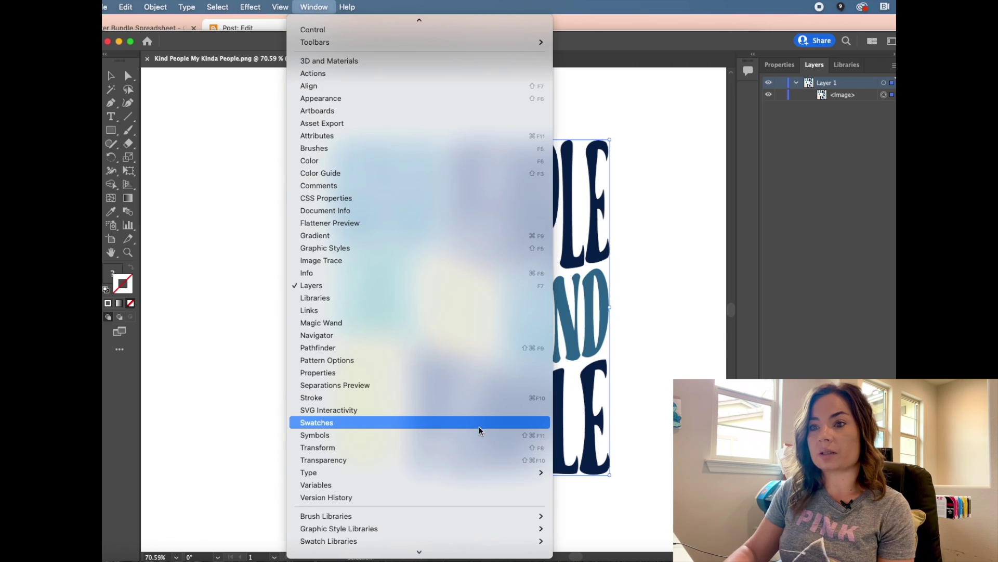
mouse_move(478, 527)
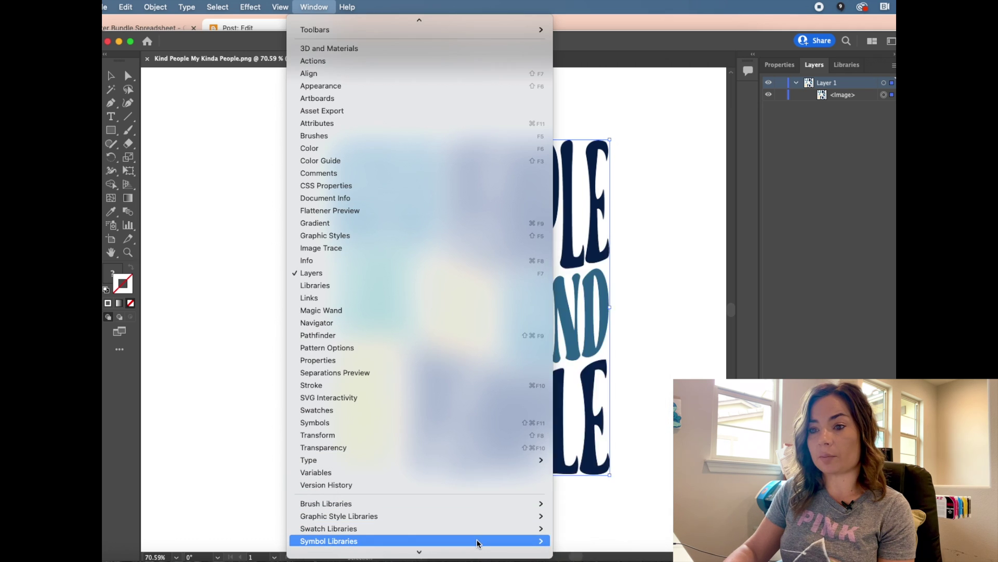
mouse_move(529, 529)
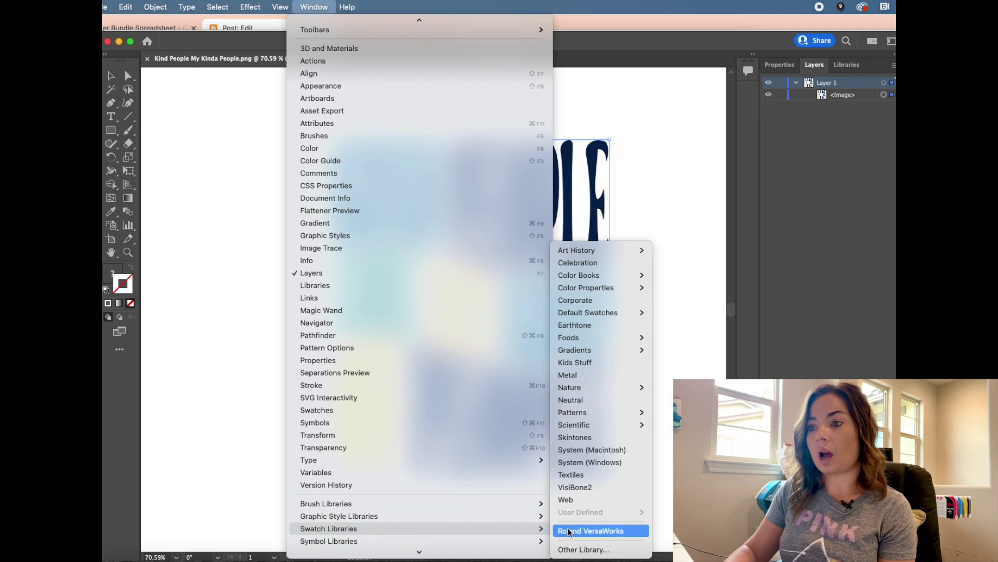
click(588, 530)
click(226, 159)
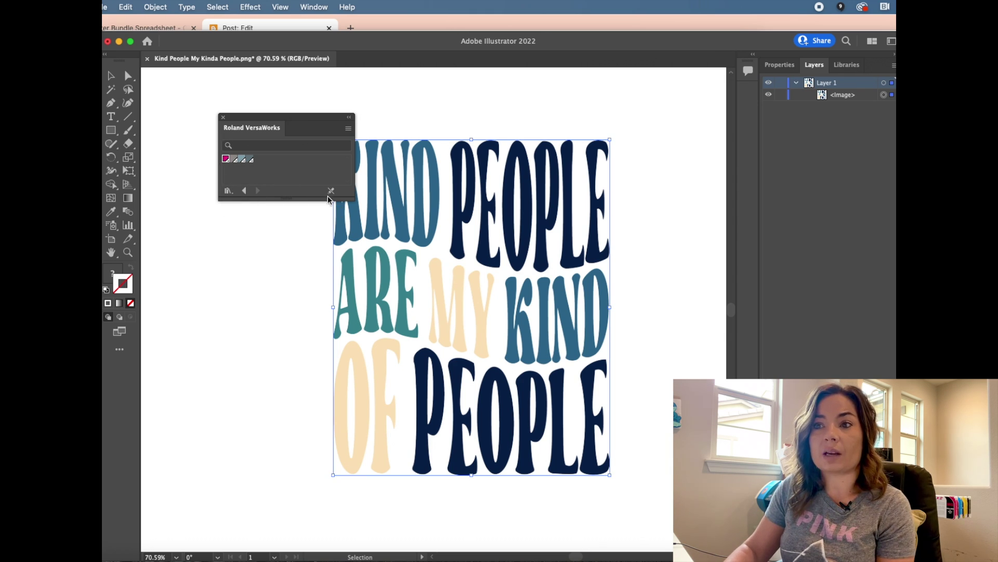
click(316, 281)
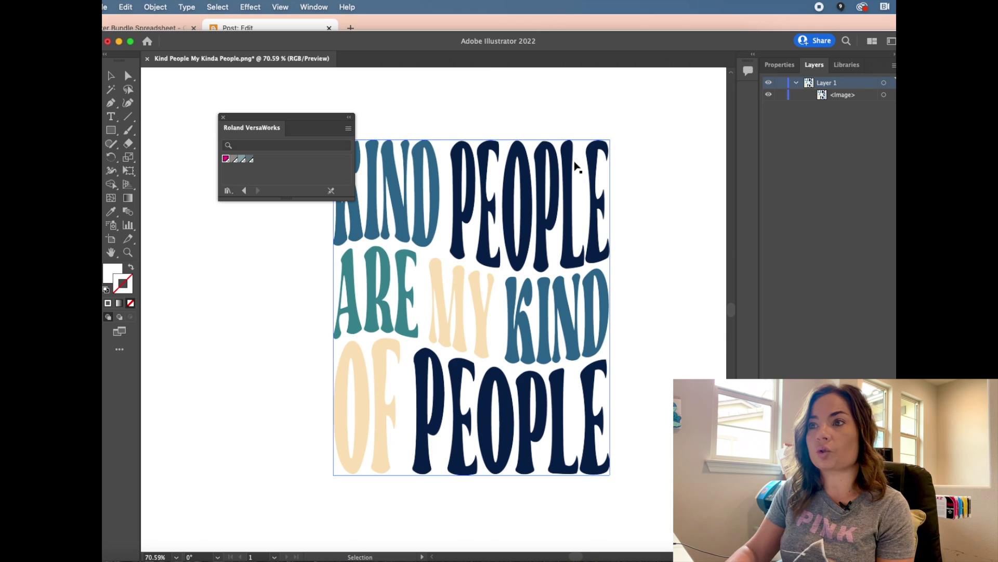
click(589, 142)
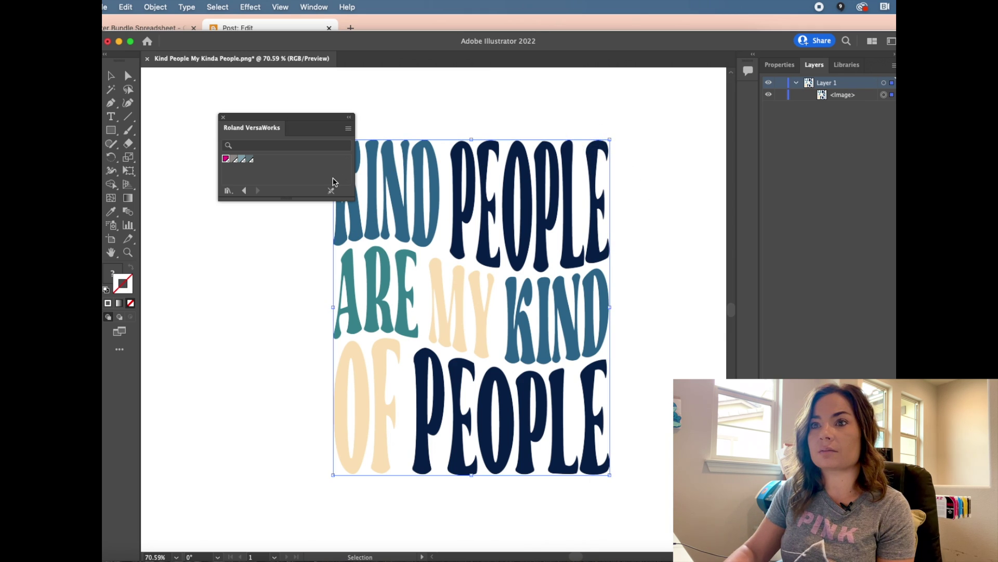
click(233, 253)
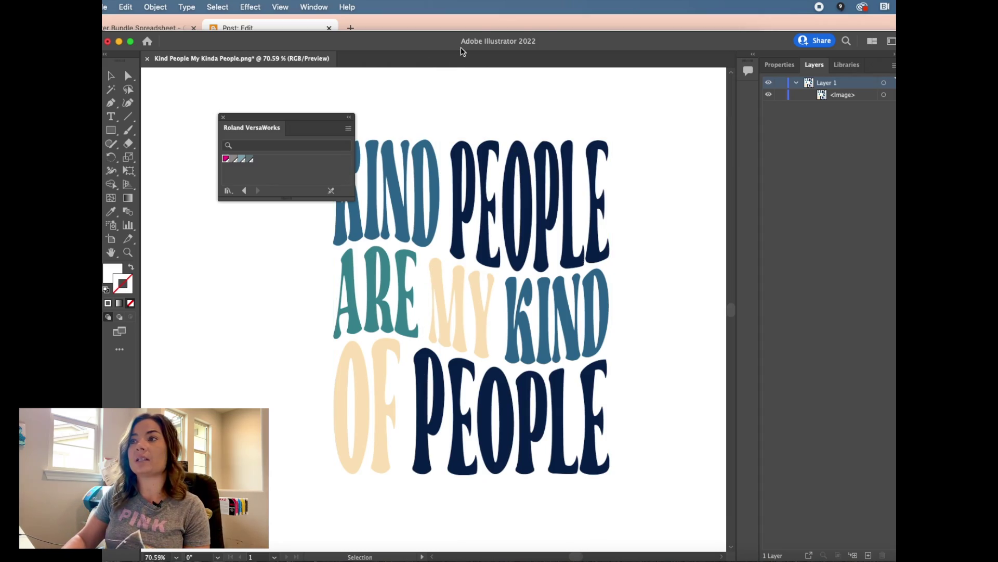
Move the Illustrator window aside and switch to Silhouette Studio, placing its window fully in view
drag(604, 41, 536, 43)
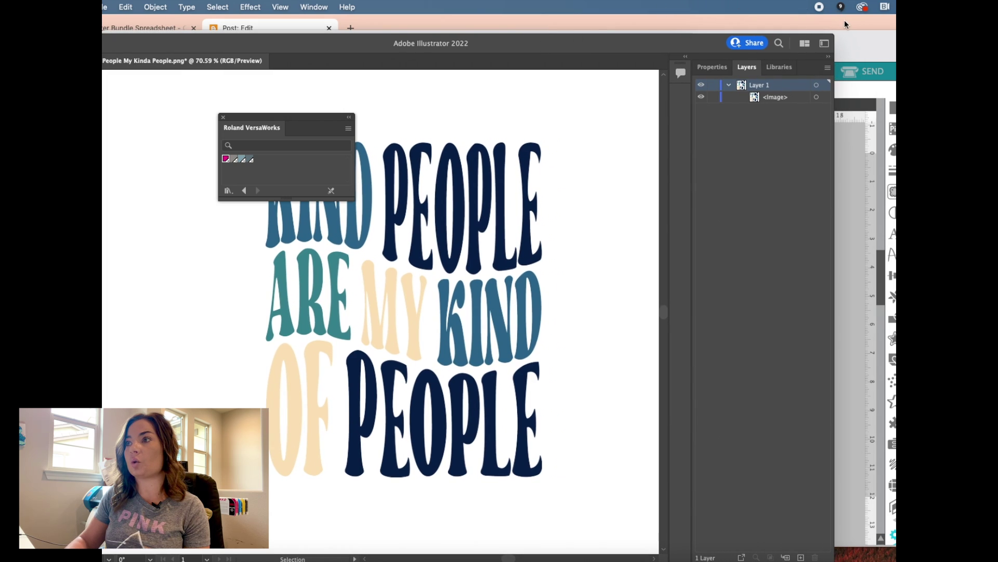
click(850, 46)
drag(796, 48, 782, 29)
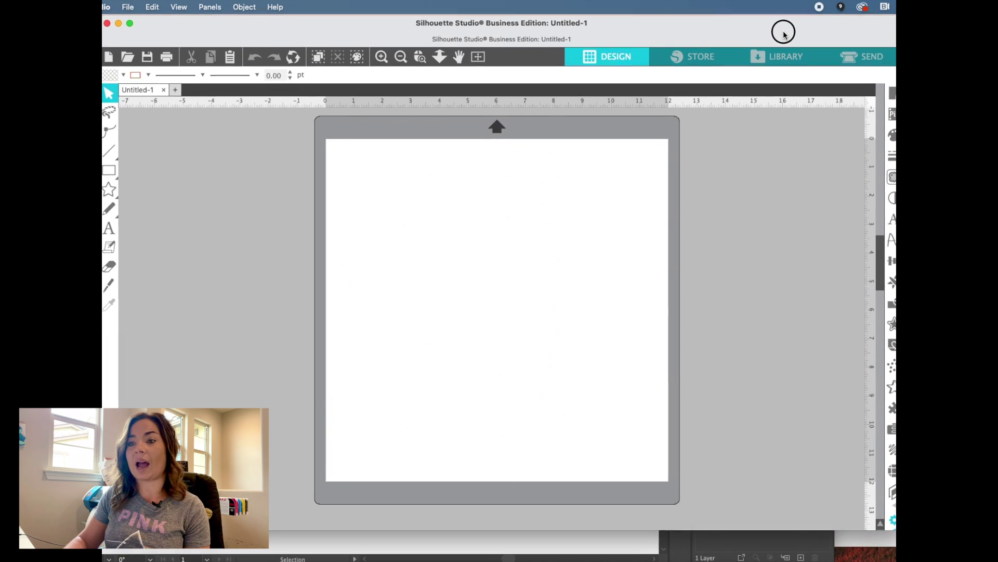
Open Kind People My Kinda People.png from the PNG folder and move the design to about X 0.833 in, Y 0.575 in
click(128, 8)
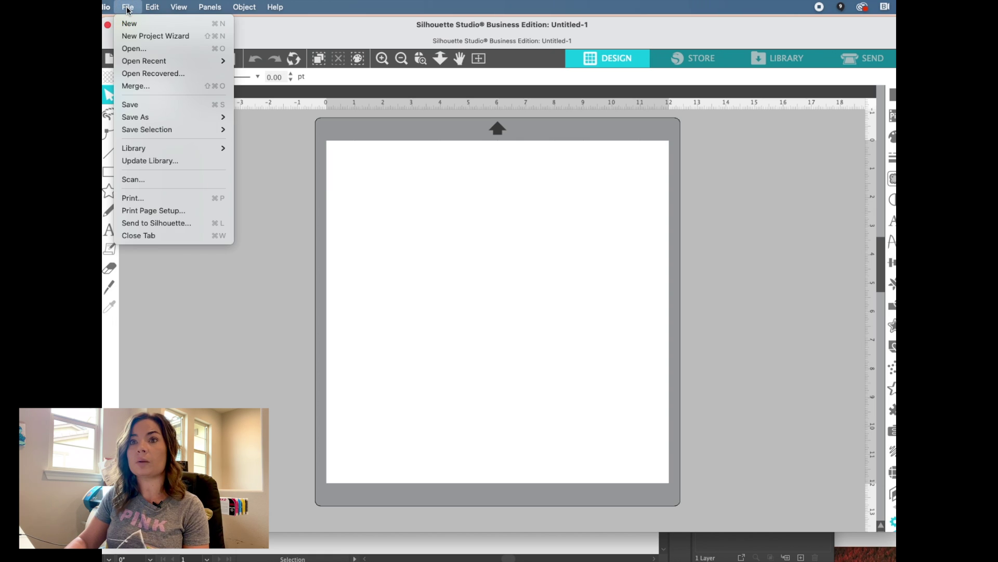
click(136, 51)
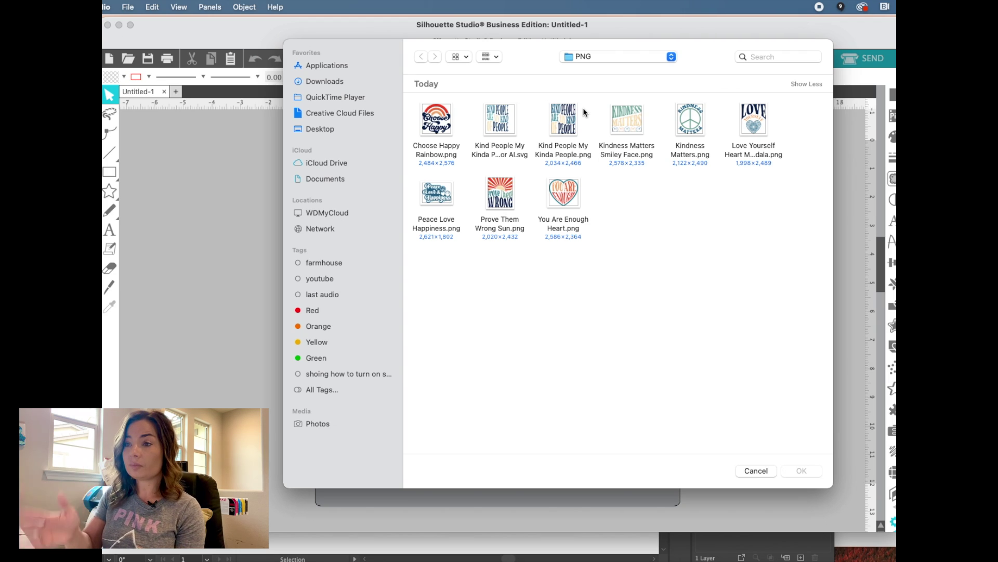
click(573, 124)
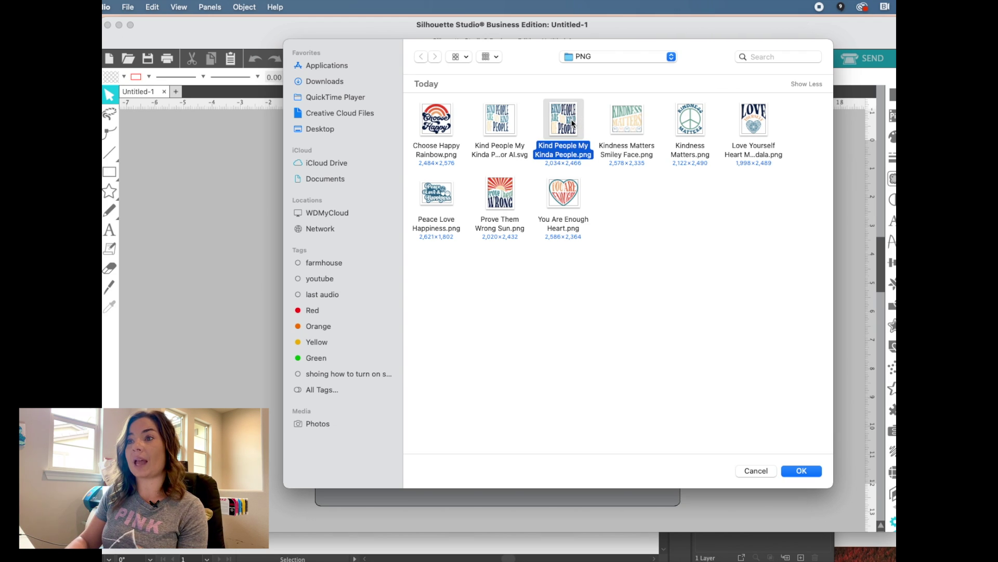
click(803, 472)
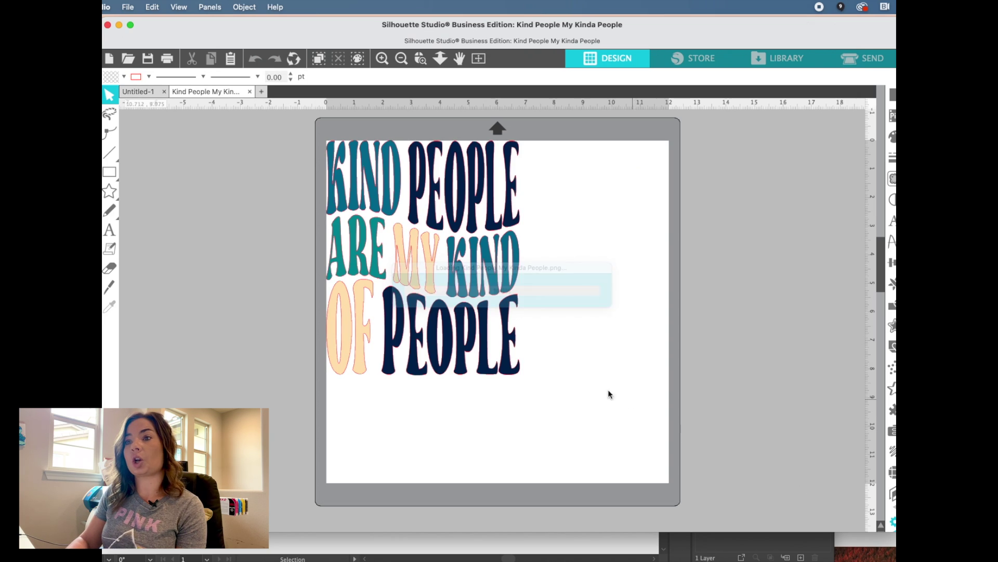
drag(471, 375, 489, 384)
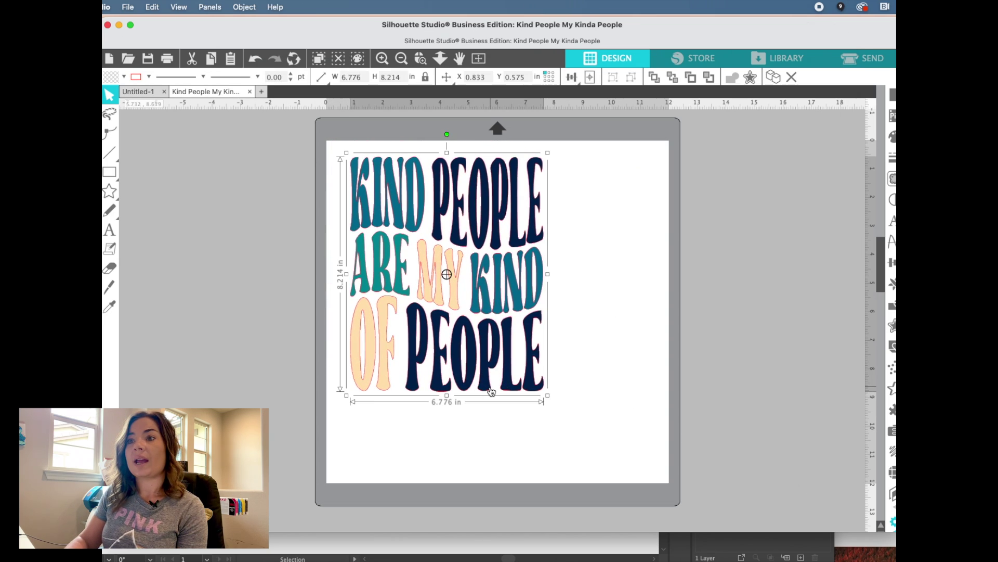
Set the line colour of the selected lettering image to transparent
click(381, 59)
scroll(400, 233, up, 2)
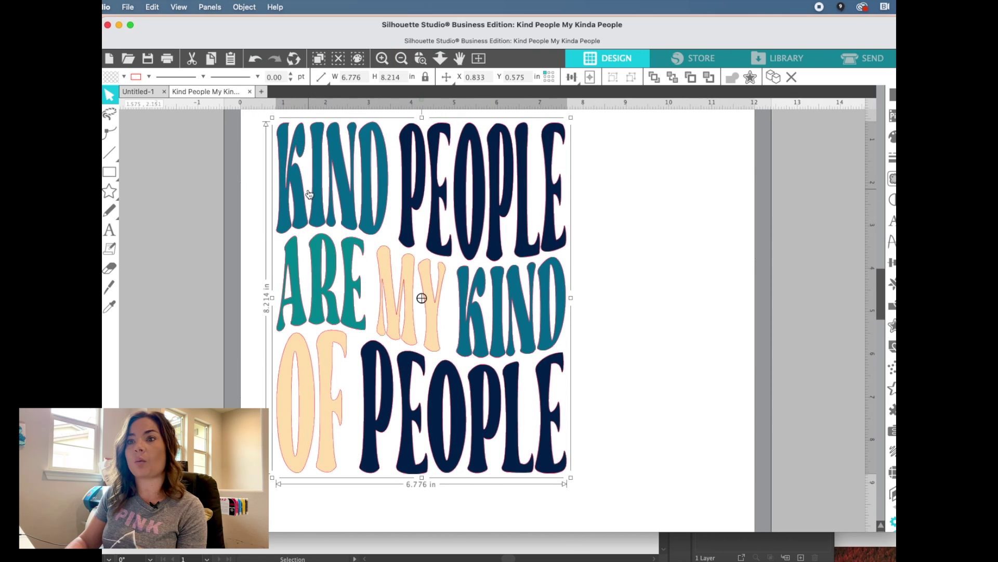
click(148, 76)
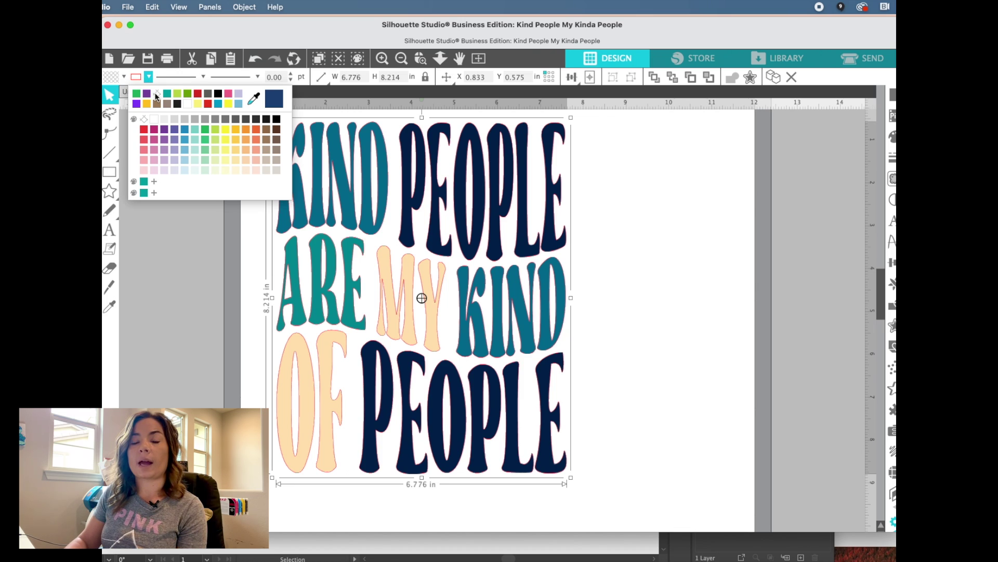
click(156, 94)
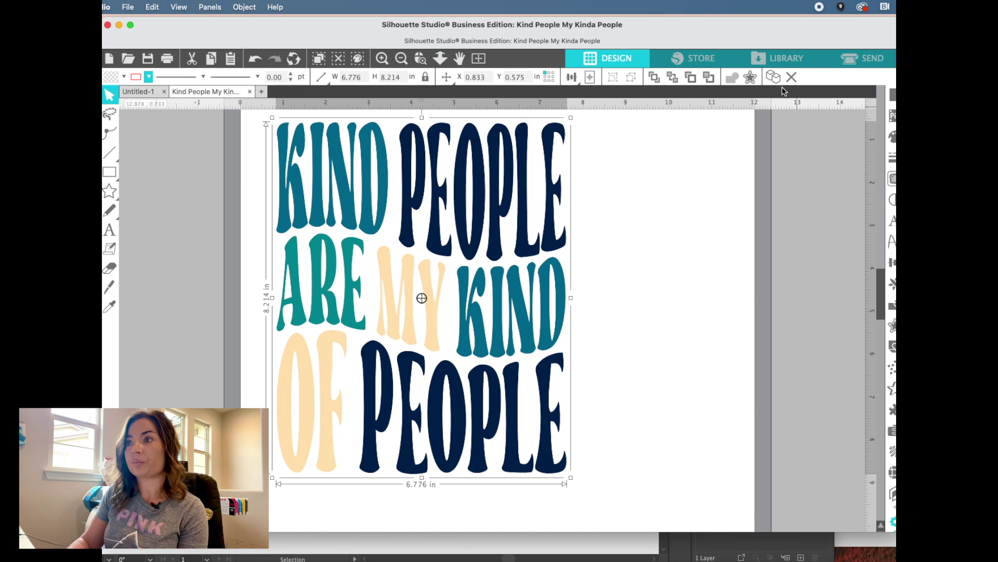
Trace the whole lettering design with a trace area drawn around it and the threshold set to 100%
drag(756, 32, 746, 31)
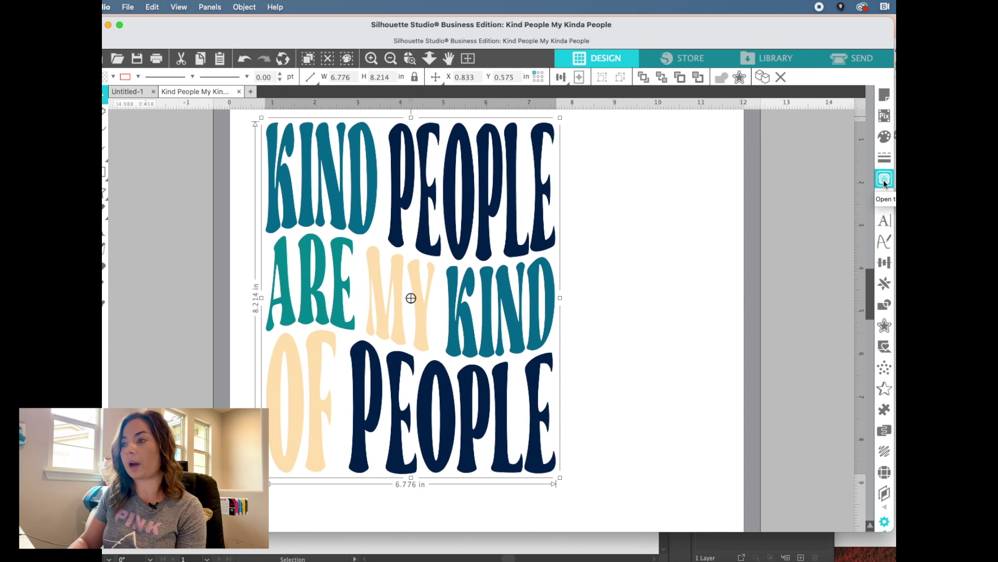
click(884, 180)
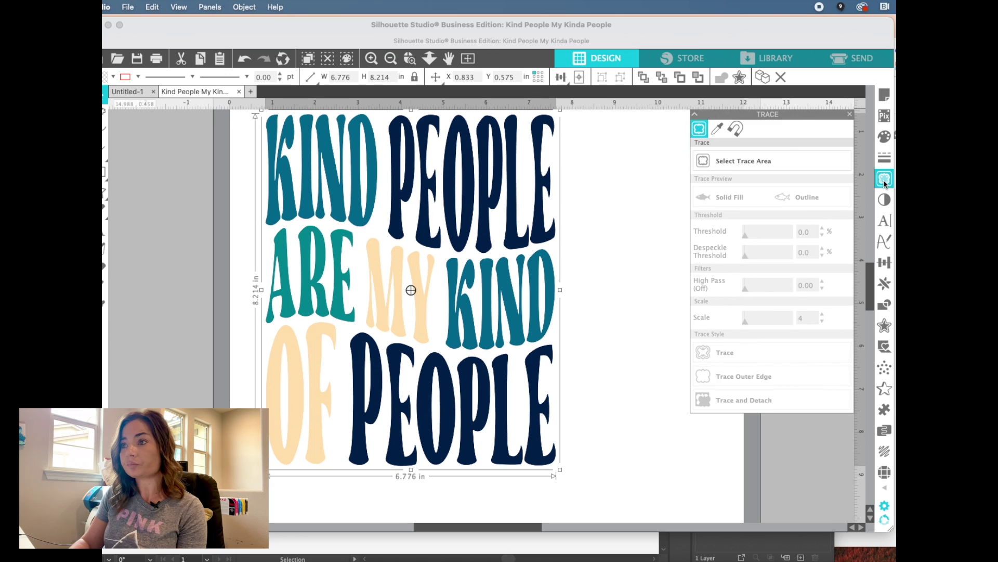
click(741, 165)
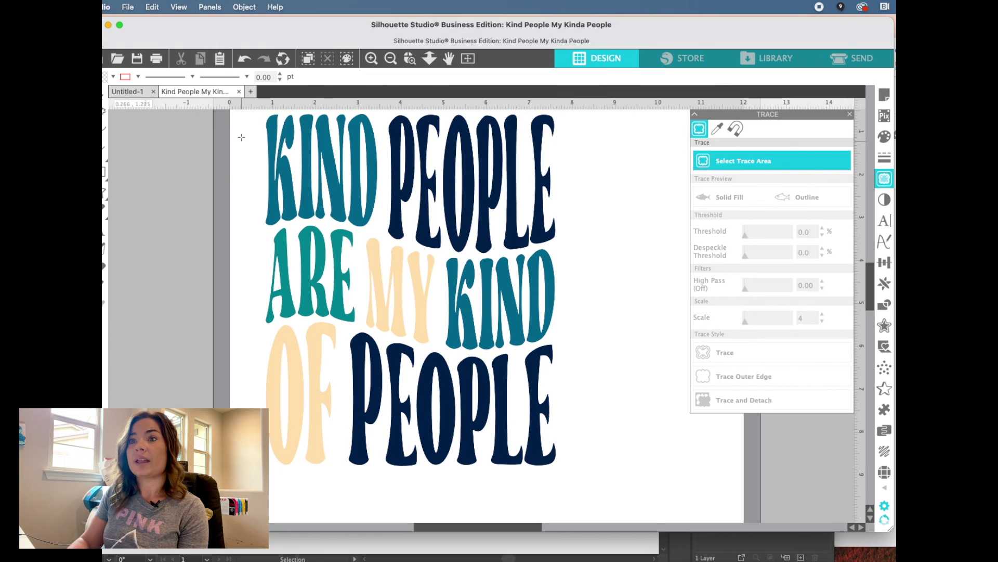
mouse_move(248, 112)
mouse_down()
mouse_move(436, 216)
mouse_move(568, 424)
mouse_move(585, 475)
mouse_up()
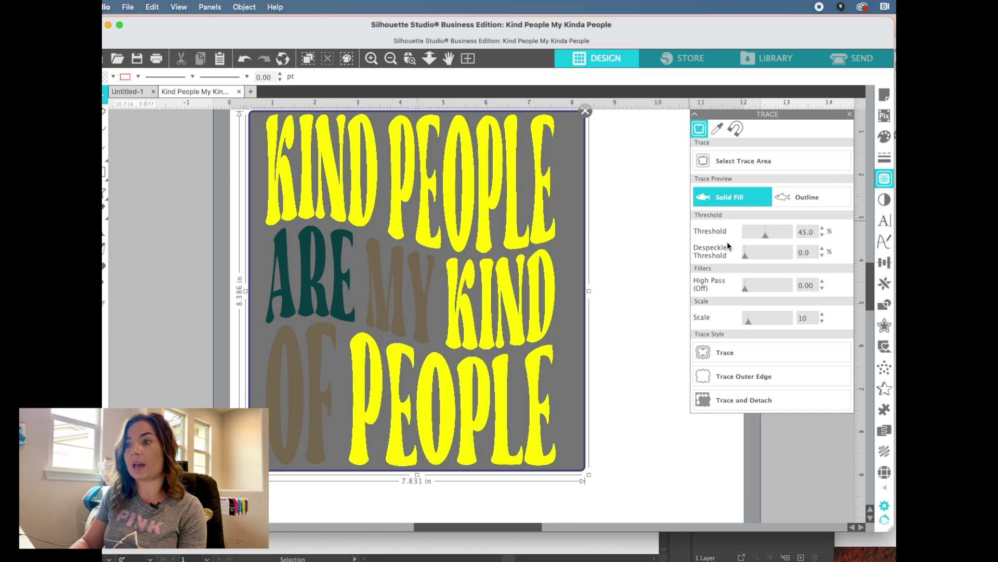
drag(764, 235, 796, 238)
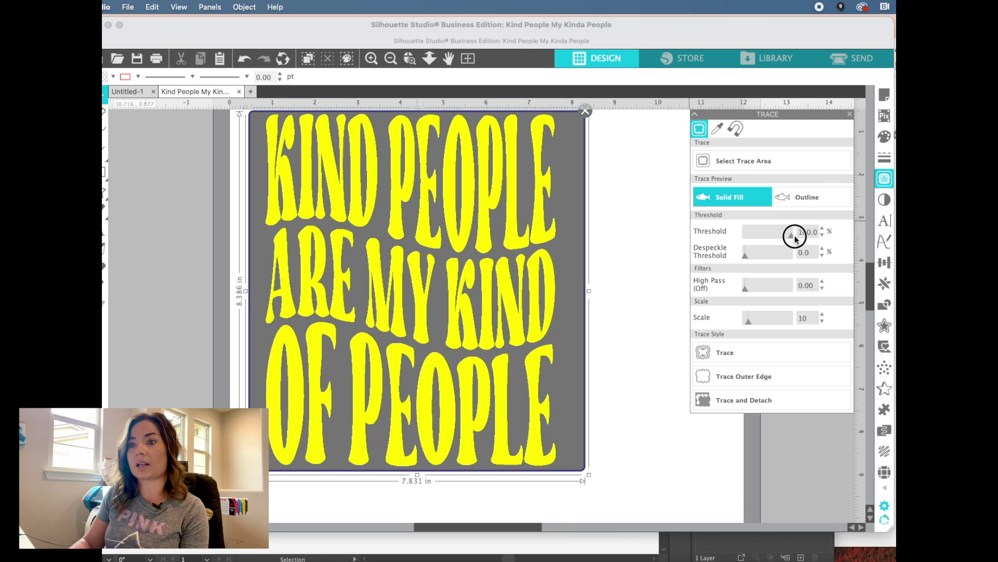
click(719, 357)
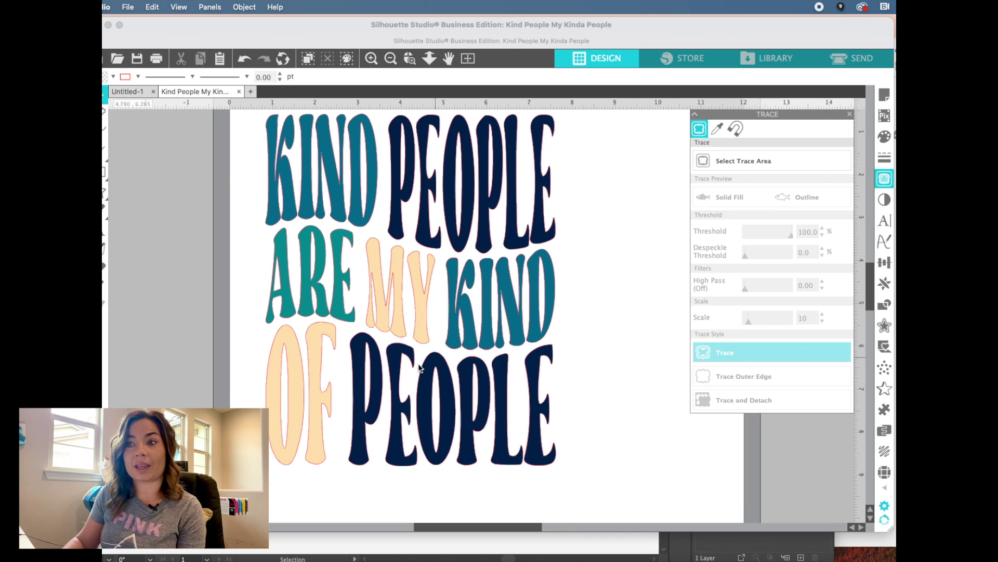
Move the image aside to check the traced outlines beneath it, and undo the move
click(596, 341)
drag(552, 323, 617, 321)
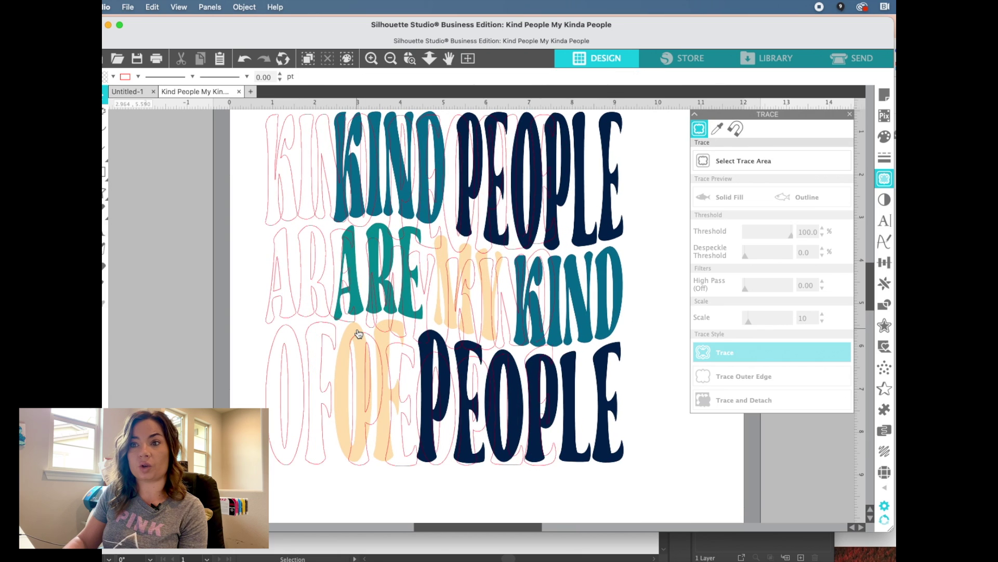
key(super+z)
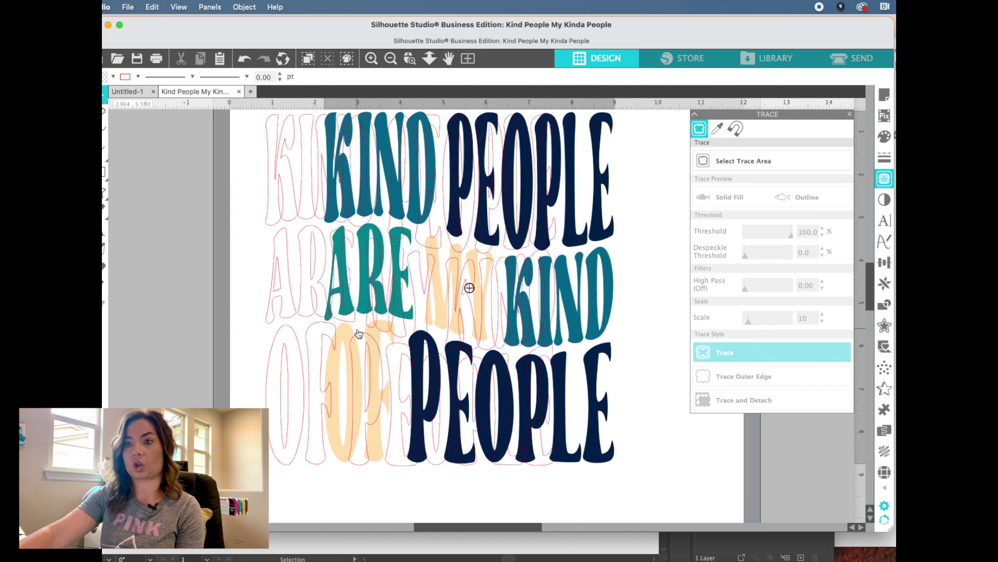
key(super+z)
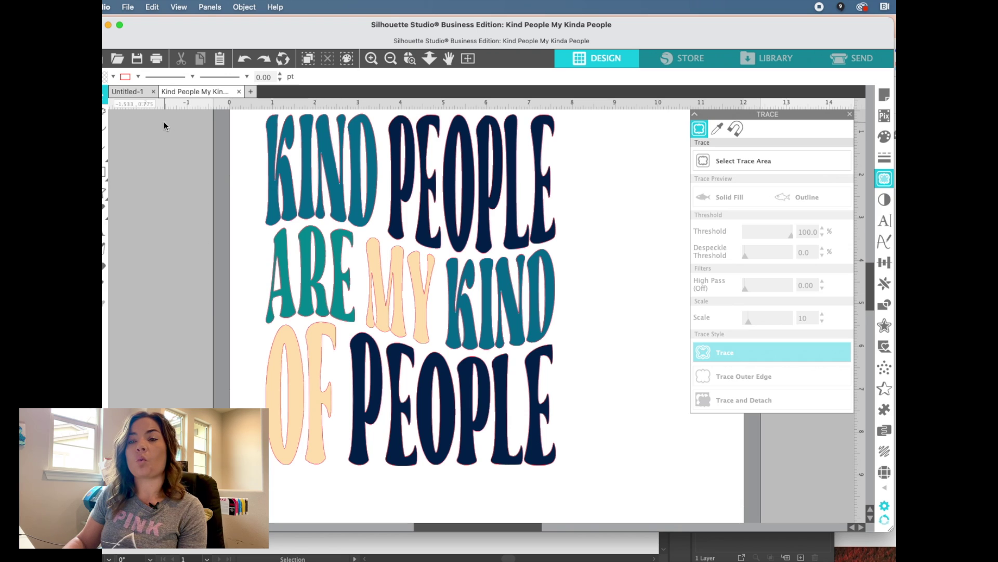
Give the traced outlines around the letters a bright green line colour and a thickness of 0.25 pt
click(269, 119)
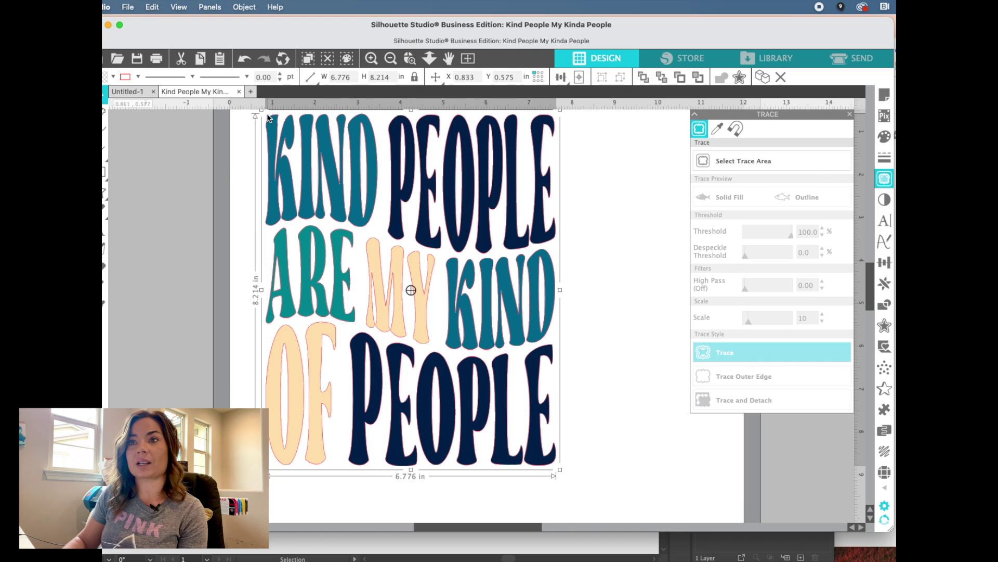
click(138, 77)
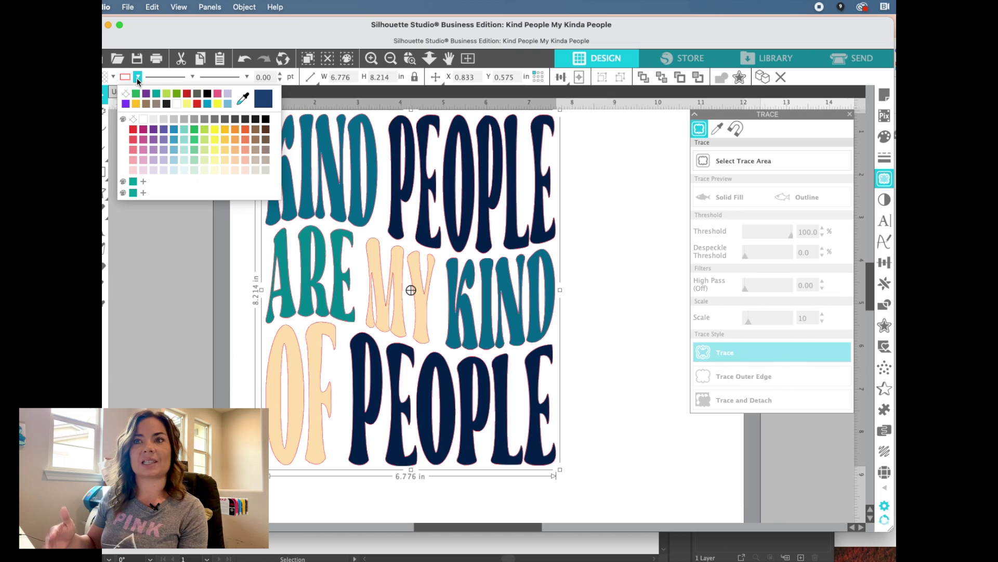
click(195, 129)
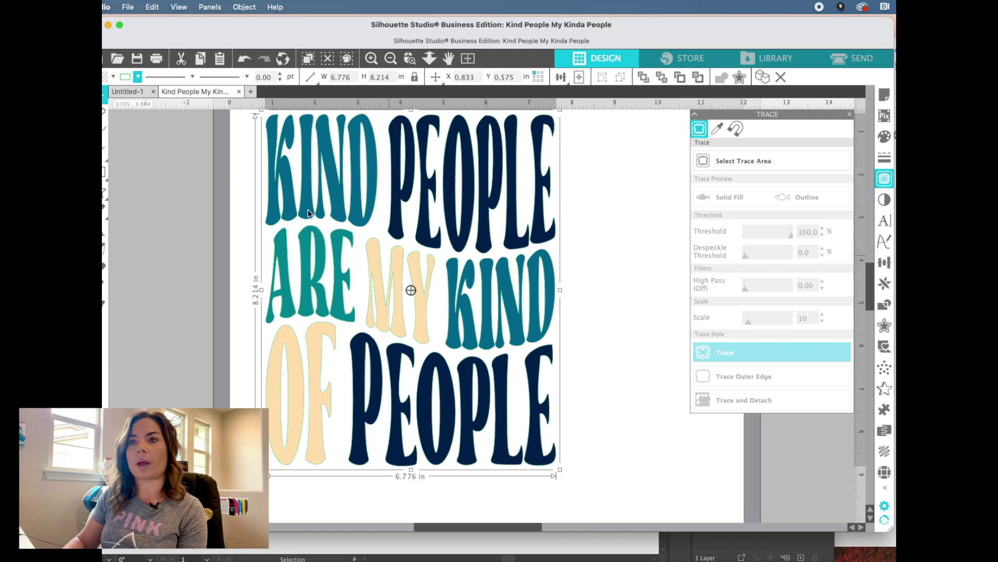
click(280, 74)
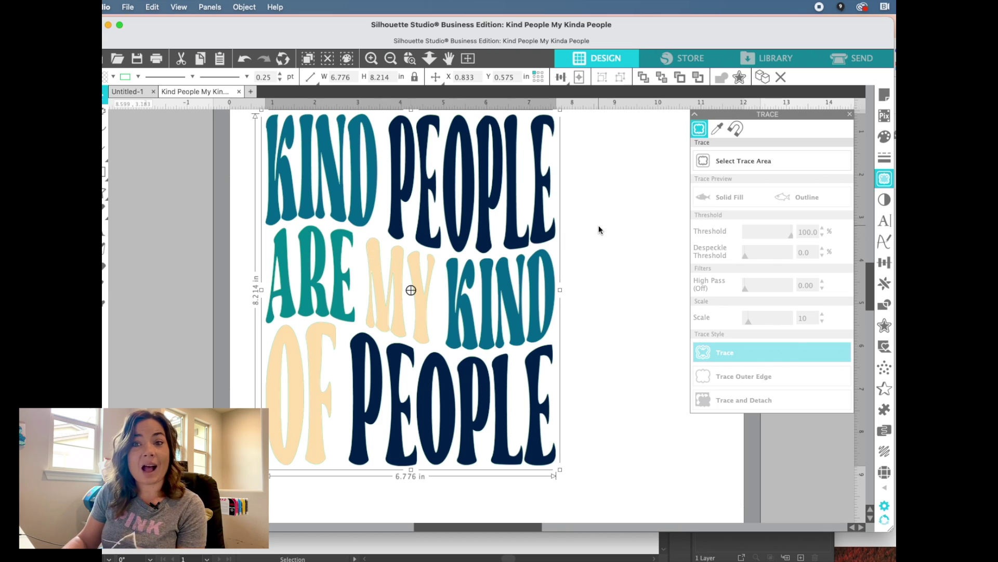
click(620, 228)
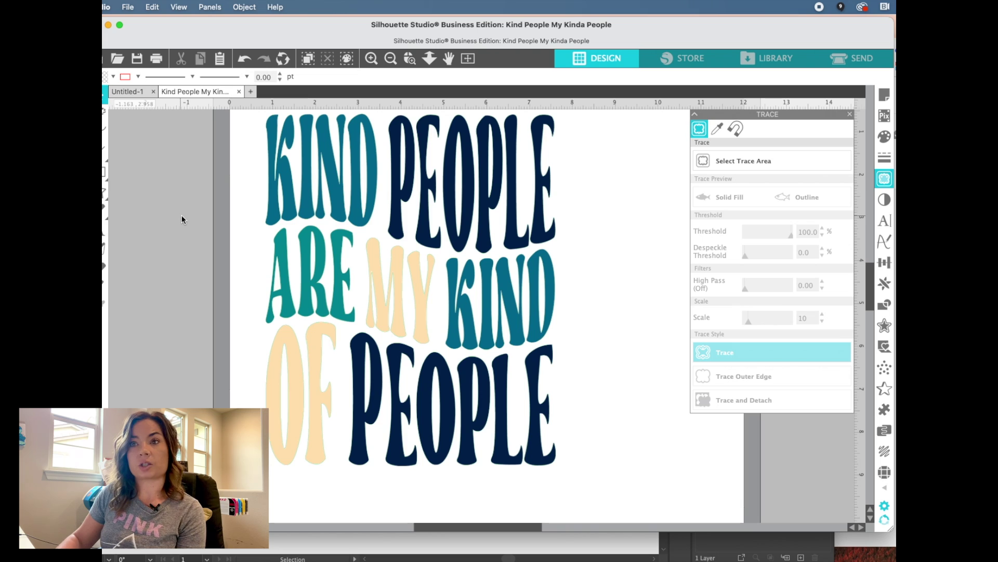
Save the design to the Downloads folder as an SVG file named "Kind People My Kinda People for AI"
click(127, 6)
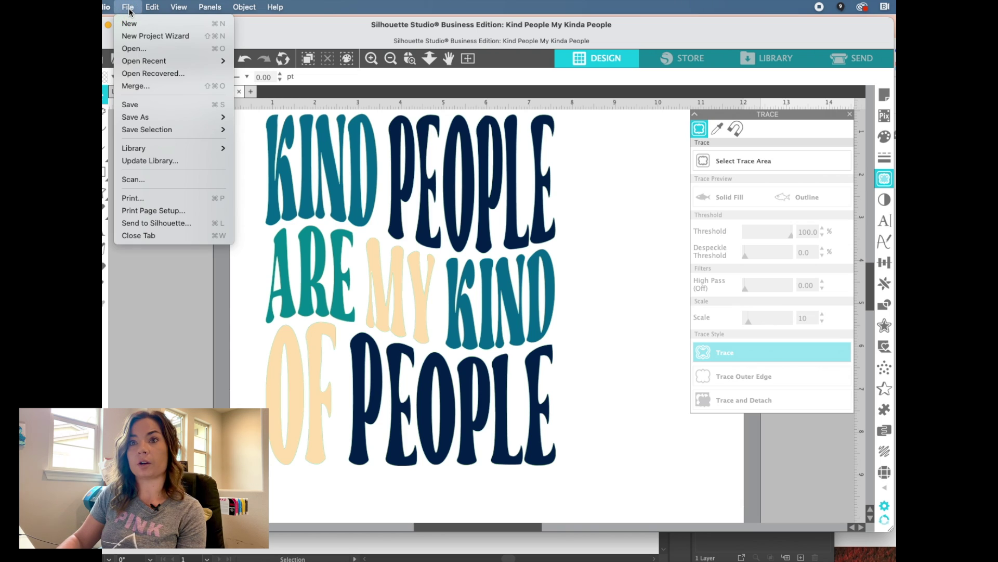
mouse_move(136, 117)
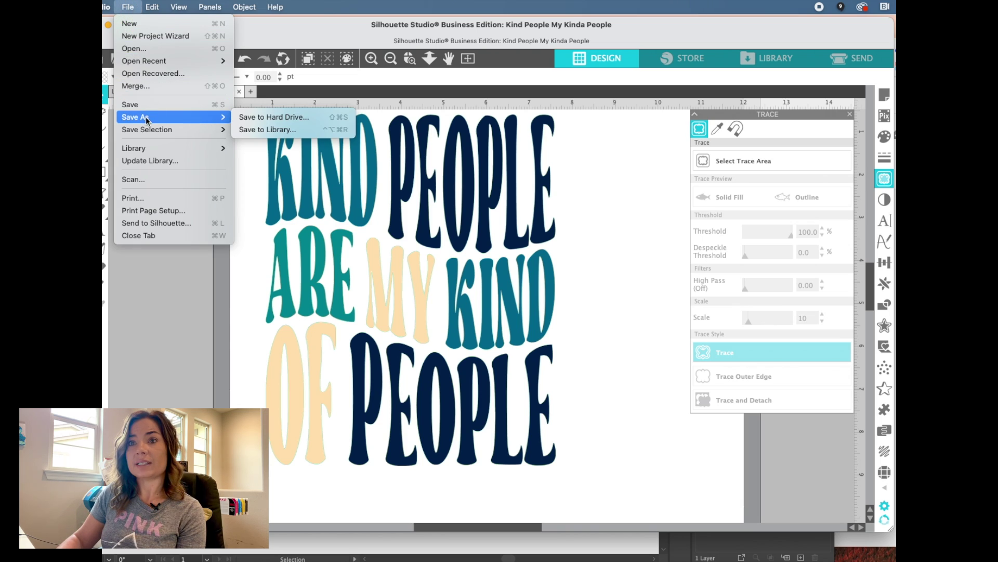
click(247, 116)
click(527, 185)
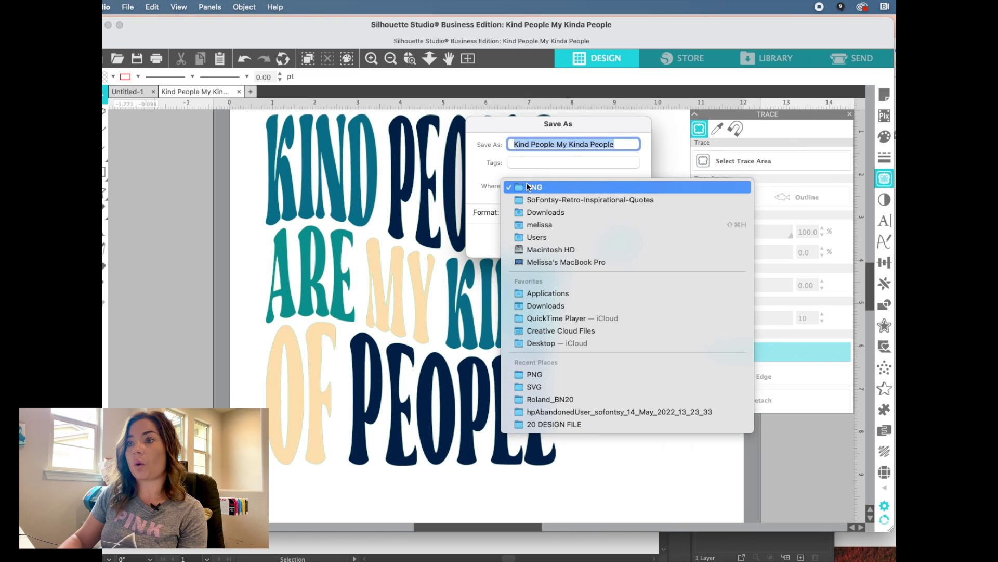
click(531, 212)
click(621, 143)
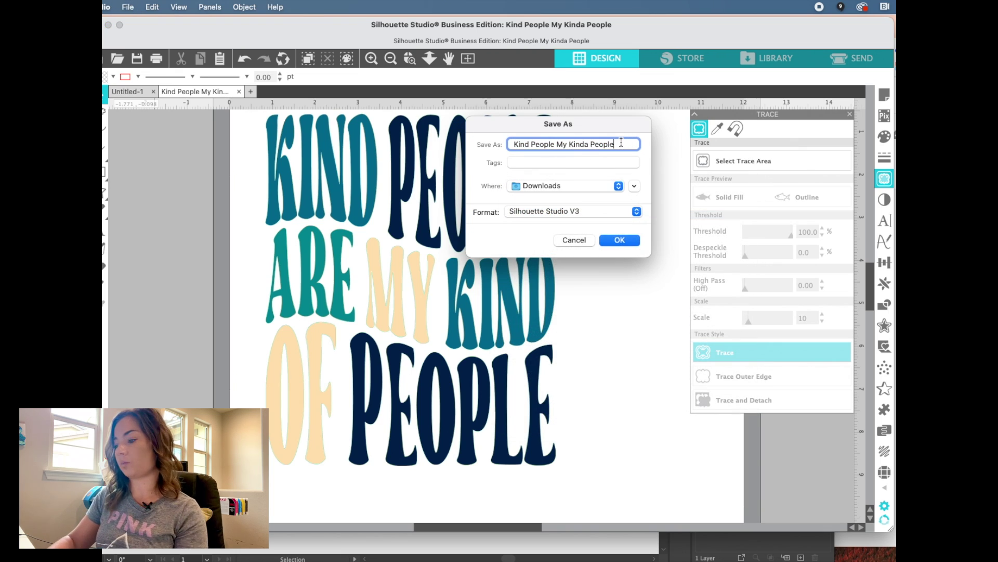
text(for AI)
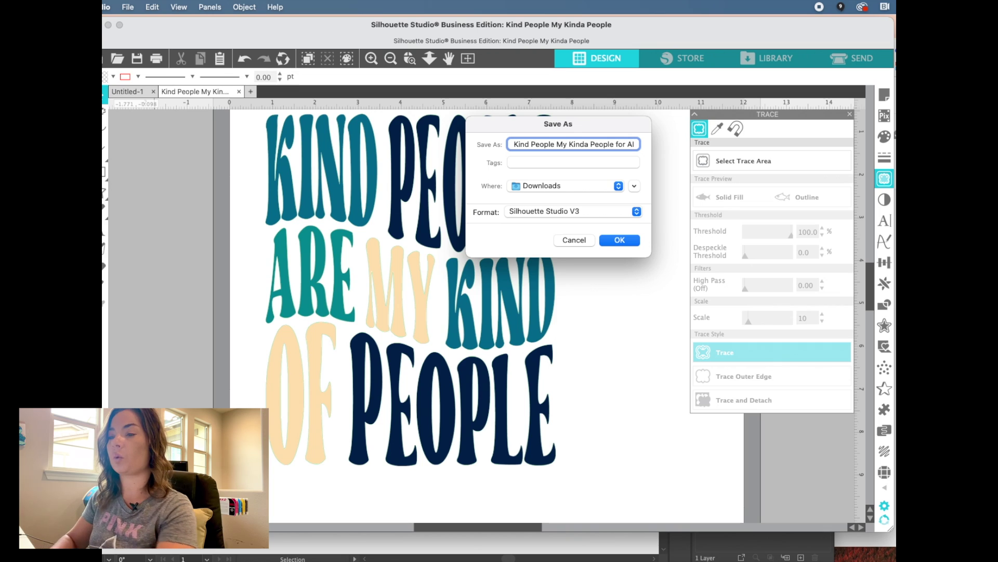
click(586, 218)
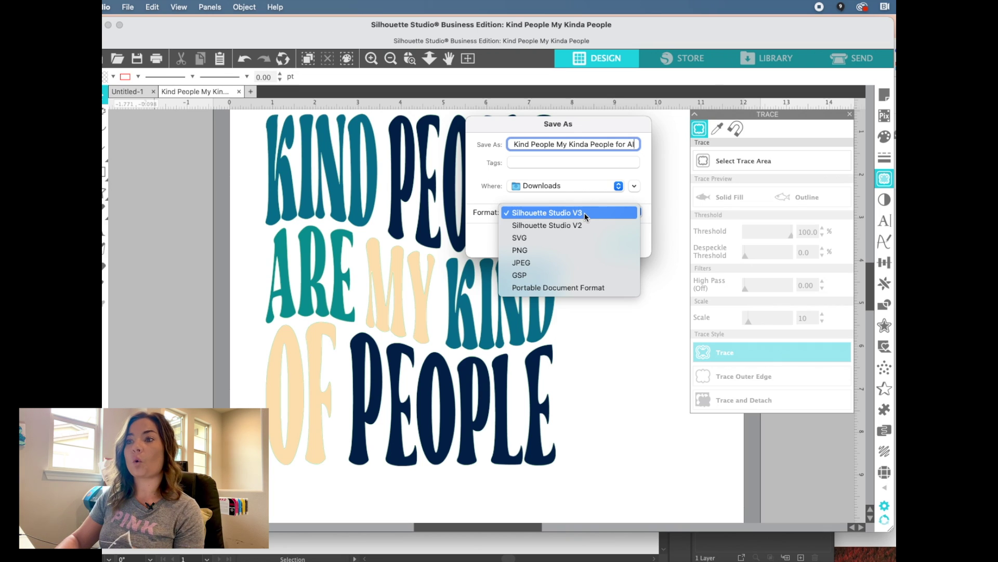
click(581, 242)
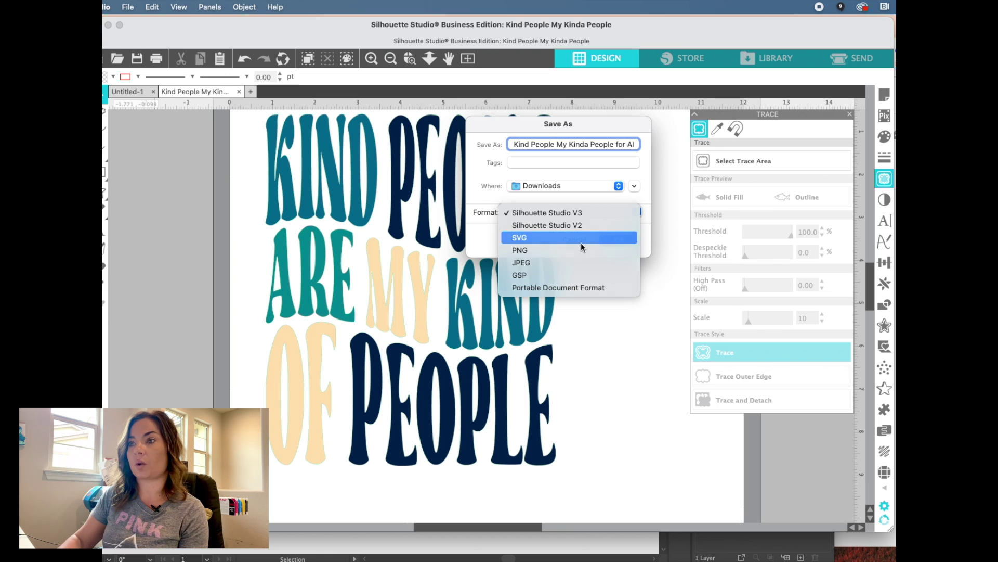
click(623, 244)
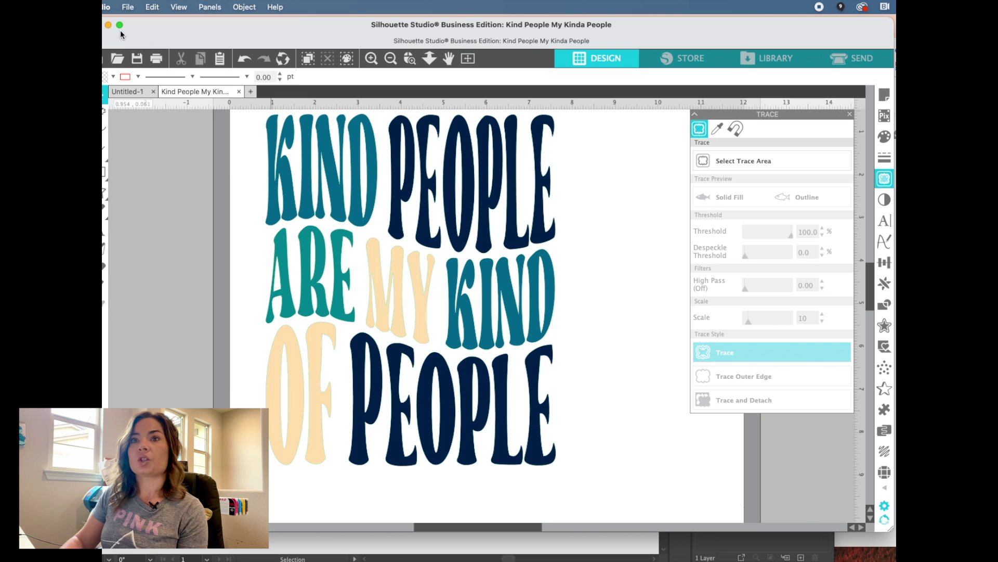
Switch to Adobe Illustrator and close the Roland VersaWorks swatches and the open Kind People PNG document
click(108, 25)
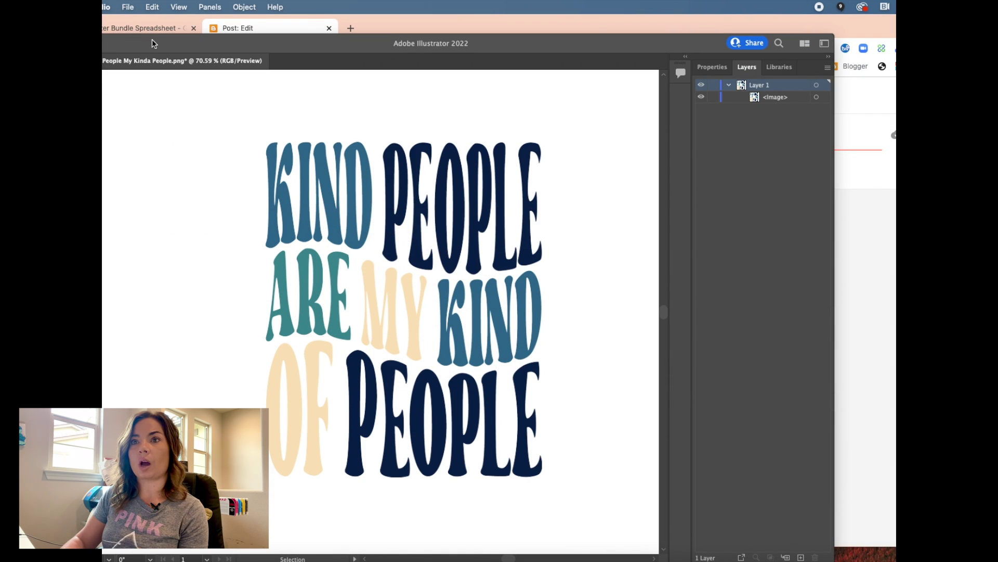
double_click(488, 41)
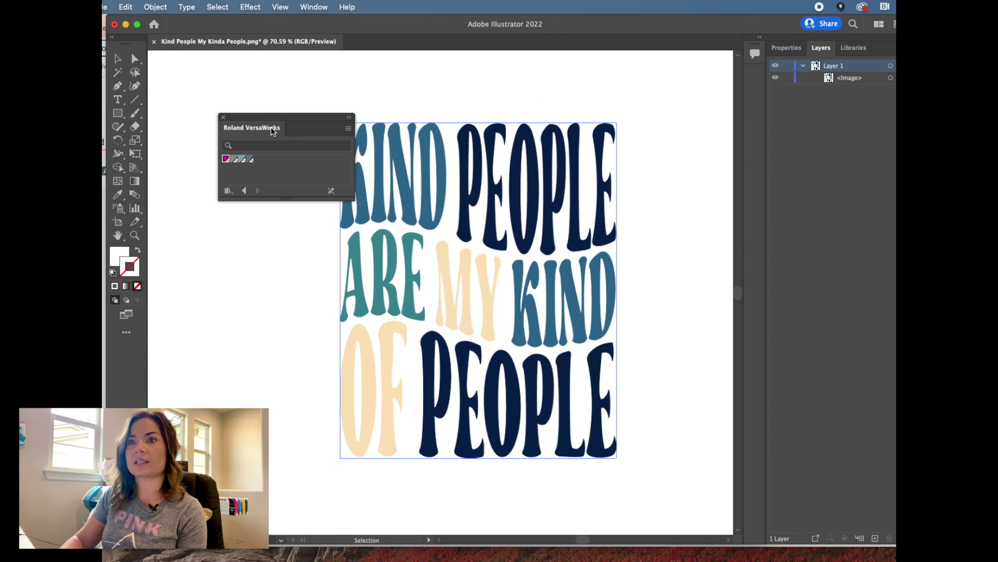
click(220, 117)
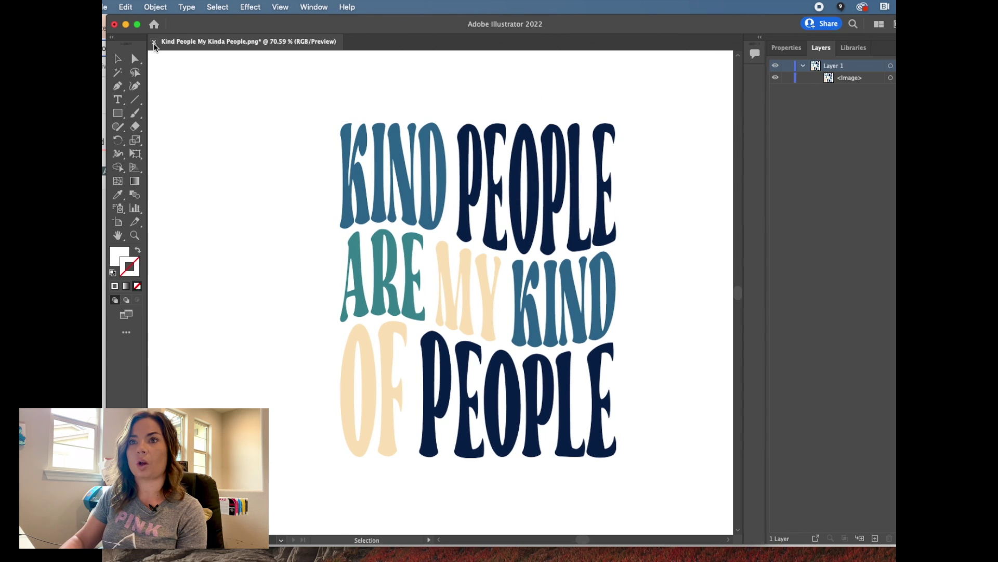
click(154, 42)
click(511, 309)
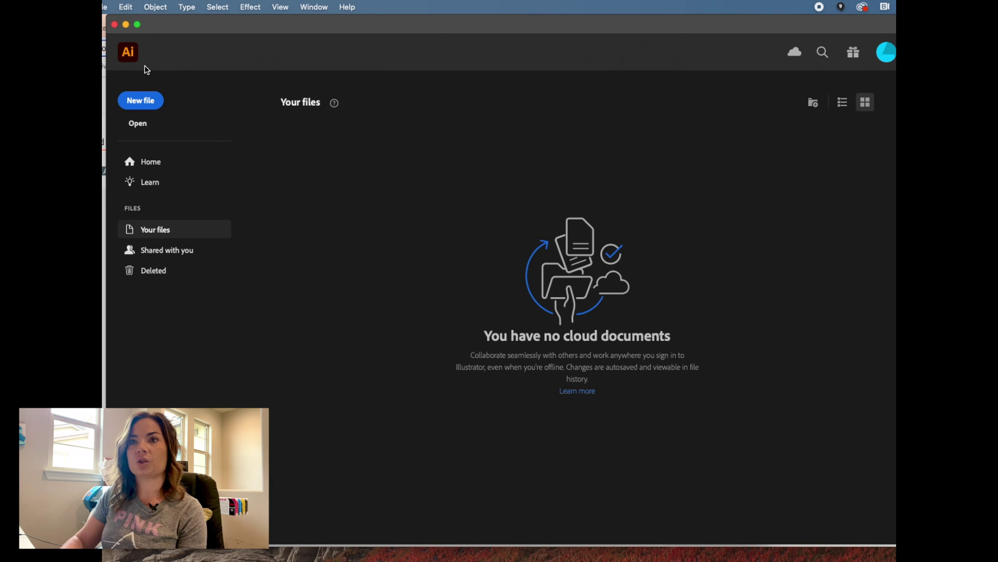
Open "Kind People My Kinda People for AI.svg" from the Downloads folder and accept the import notice
click(138, 123)
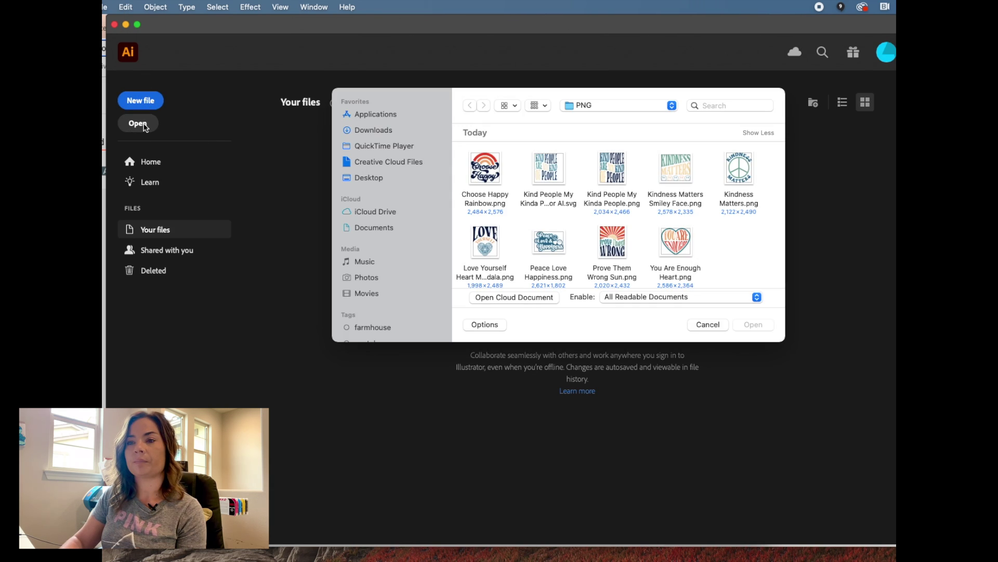
click(386, 131)
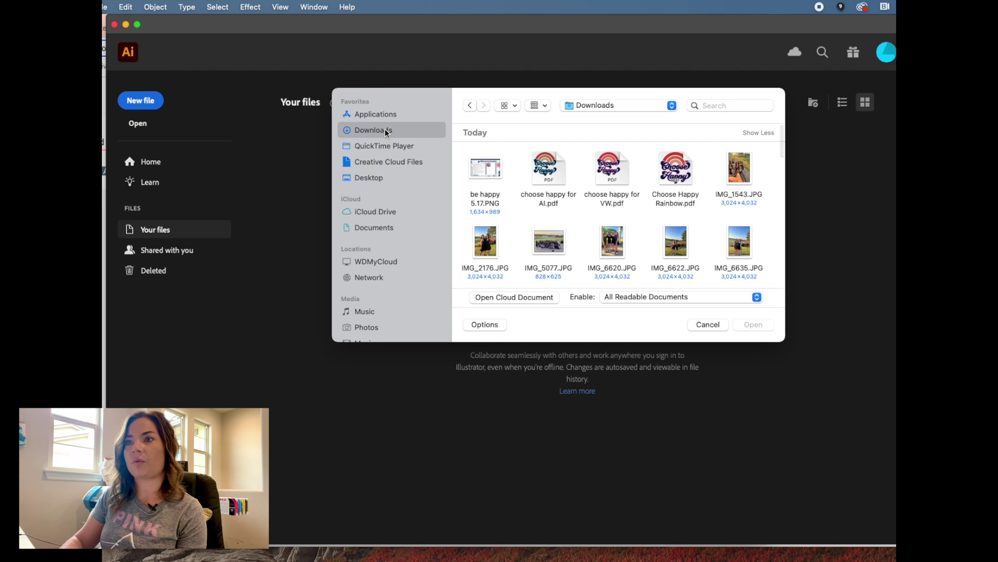
scroll(522, 171, down, 3)
scroll(523, 171, up, 3)
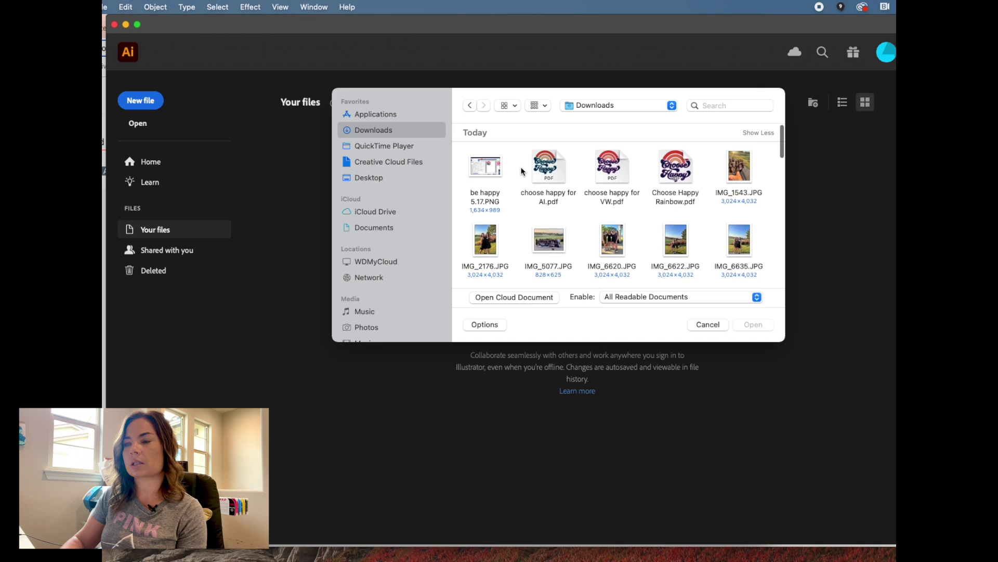
scroll(522, 171, down, 2)
scroll(522, 171, down, 3)
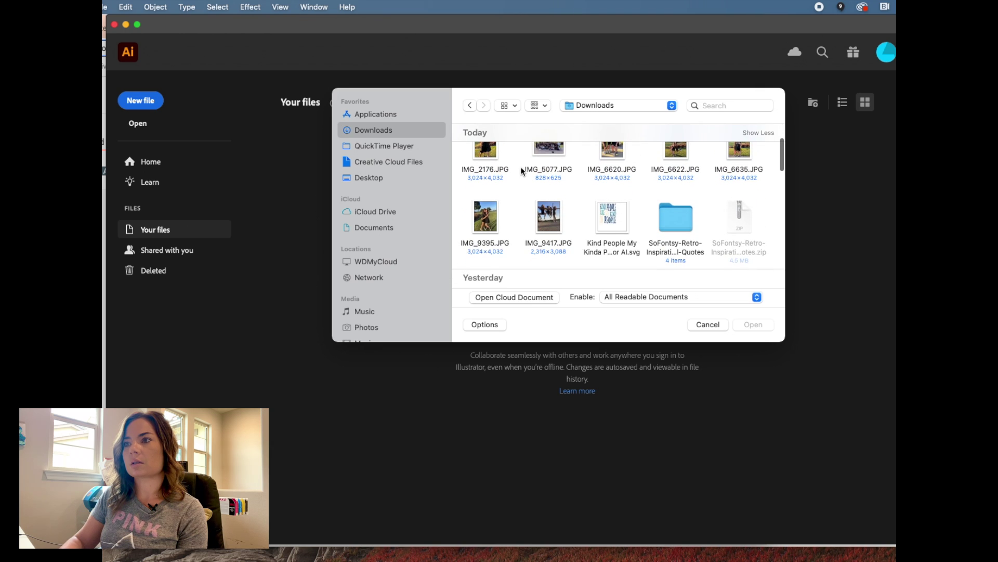
click(615, 225)
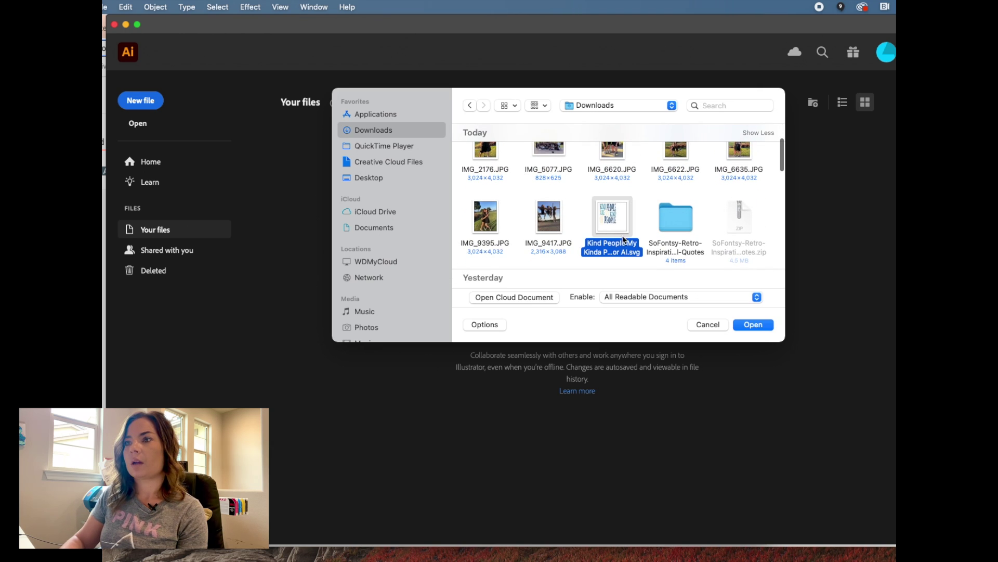
click(753, 324)
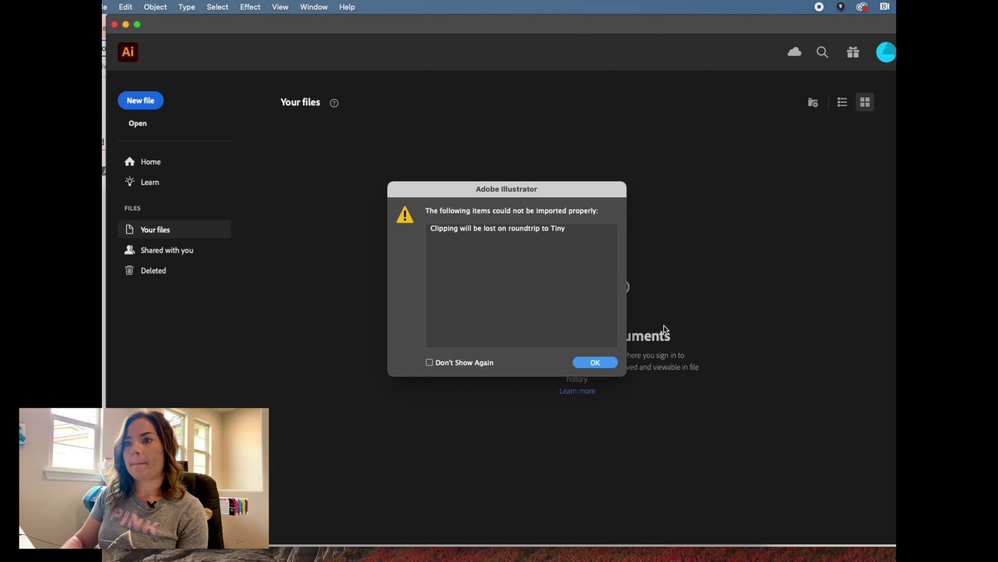
click(607, 363)
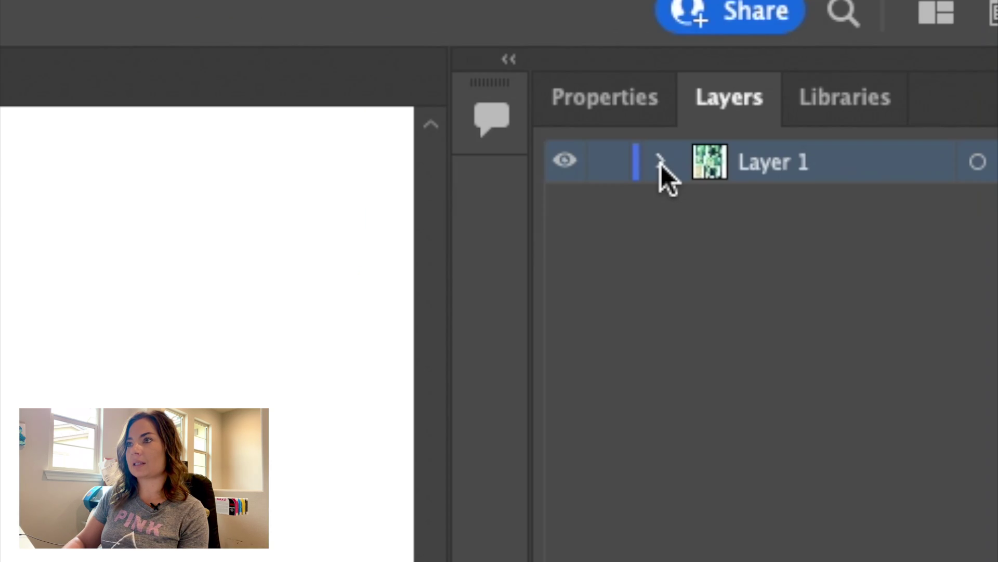
Expand Layer 1 and its outline group, compare the outlines with the clip group, and select the nested group of traced outlines
click(802, 66)
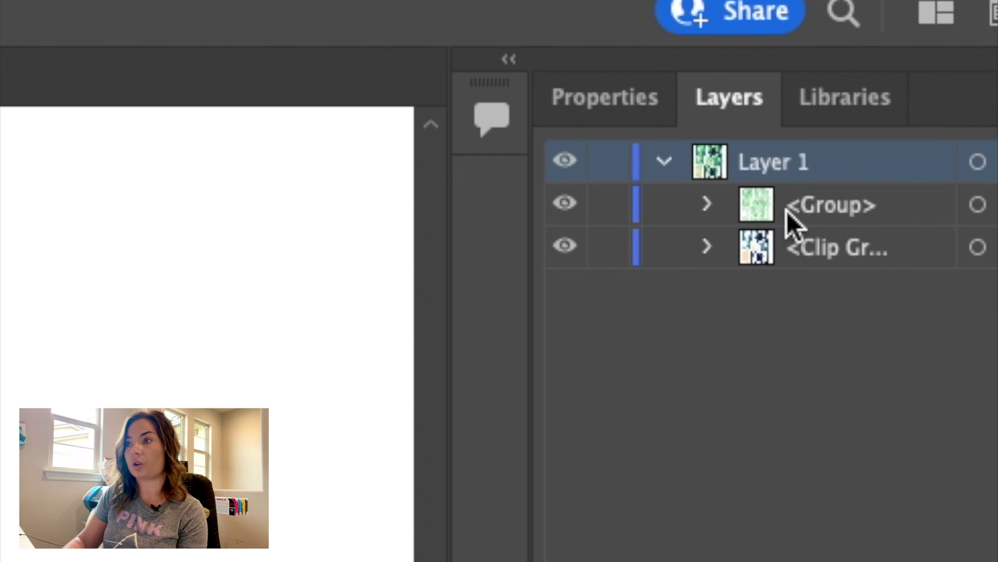
click(707, 207)
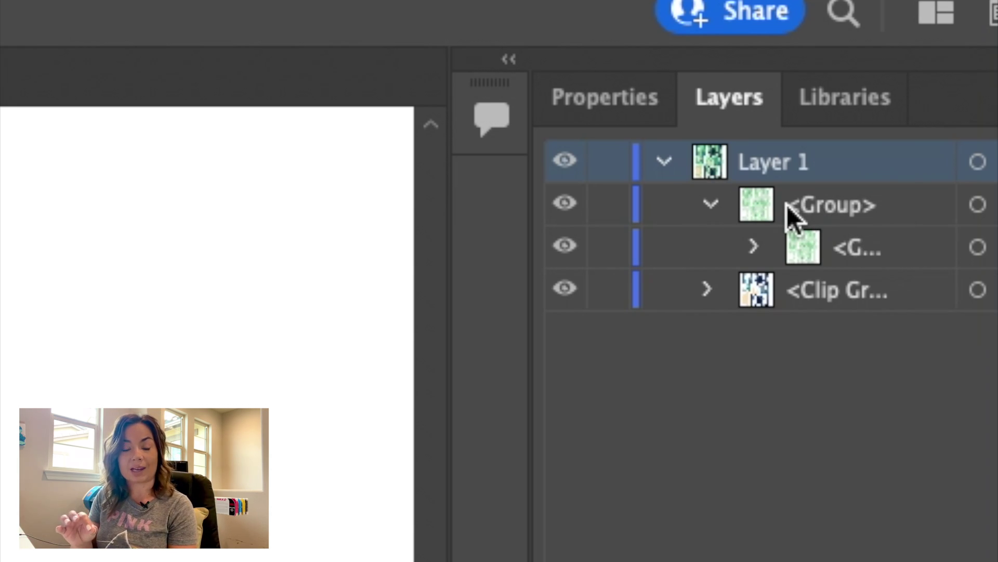
click(978, 206)
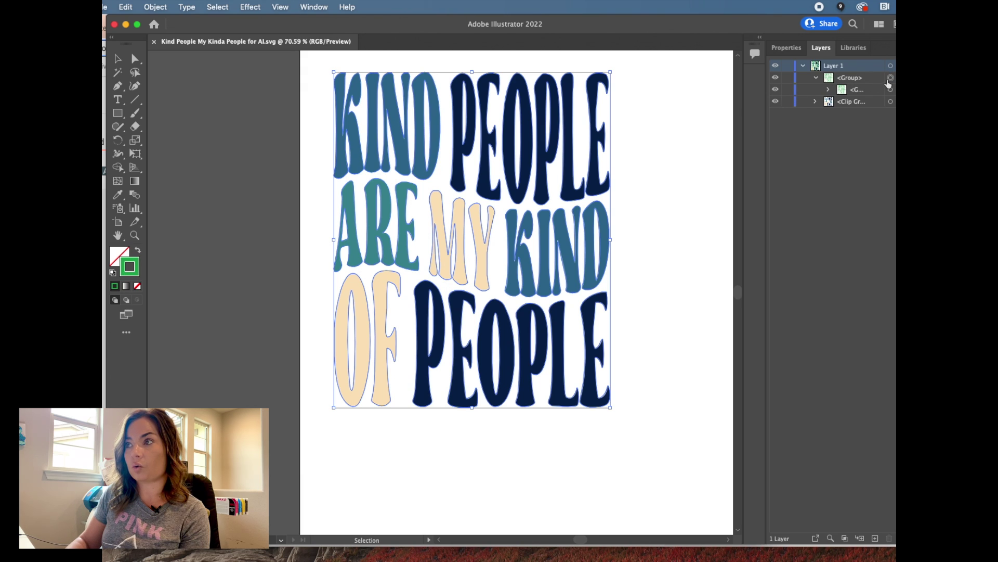
drag(720, 29, 694, 30)
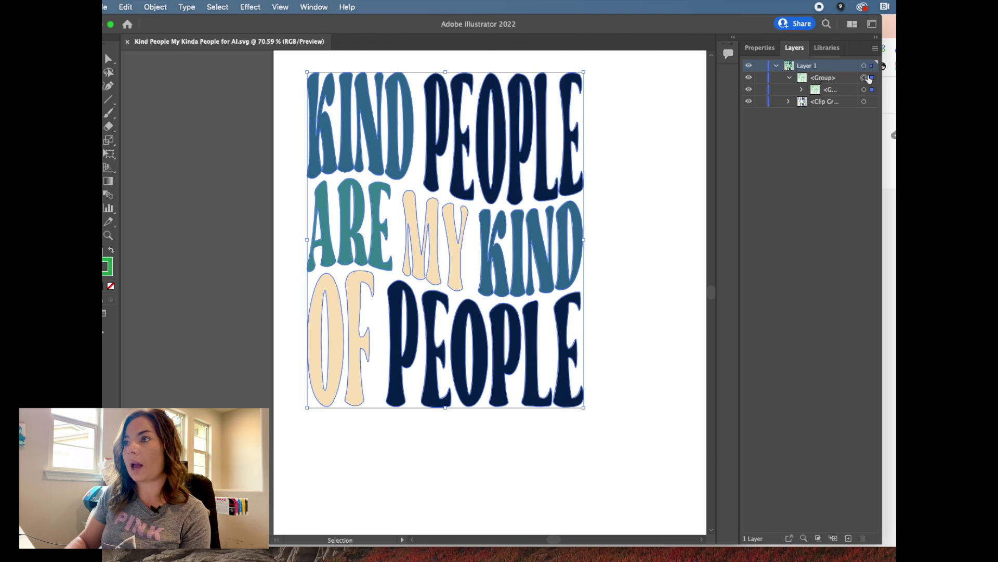
click(864, 102)
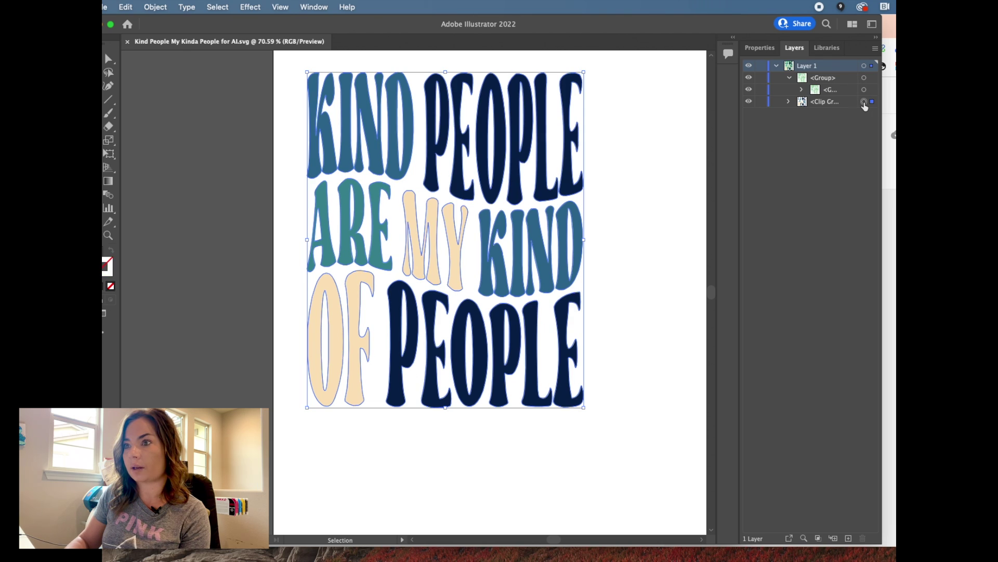
click(864, 90)
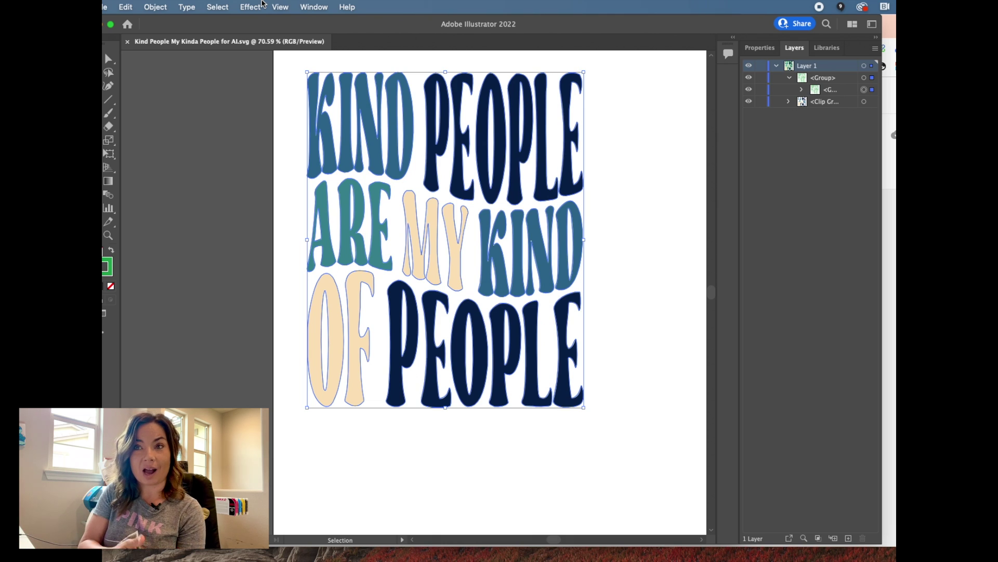
Load the Roland VersaWorks swatch library and apply the CutContour swatch to the stroke of the selected outlines
click(305, 6)
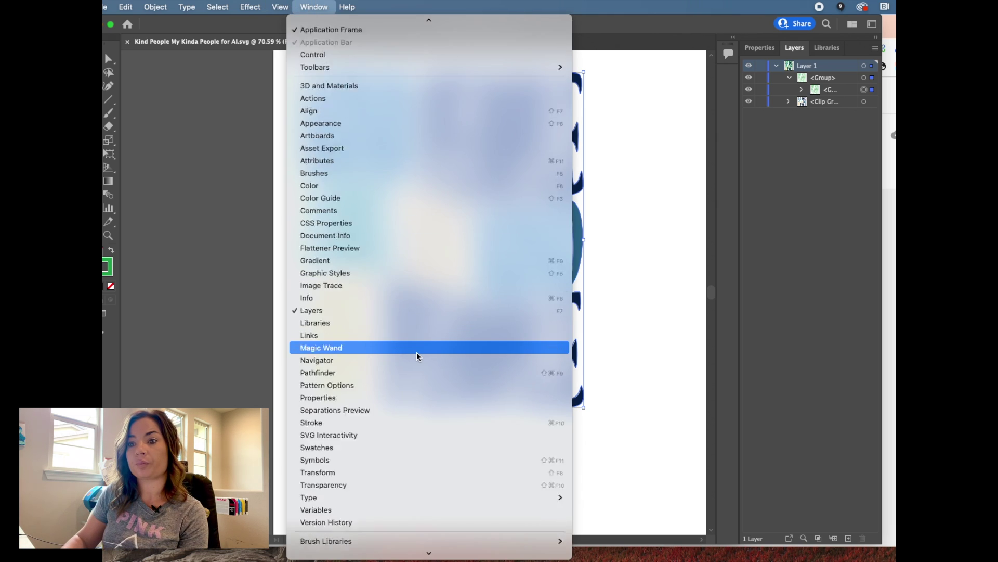
mouse_move(437, 519)
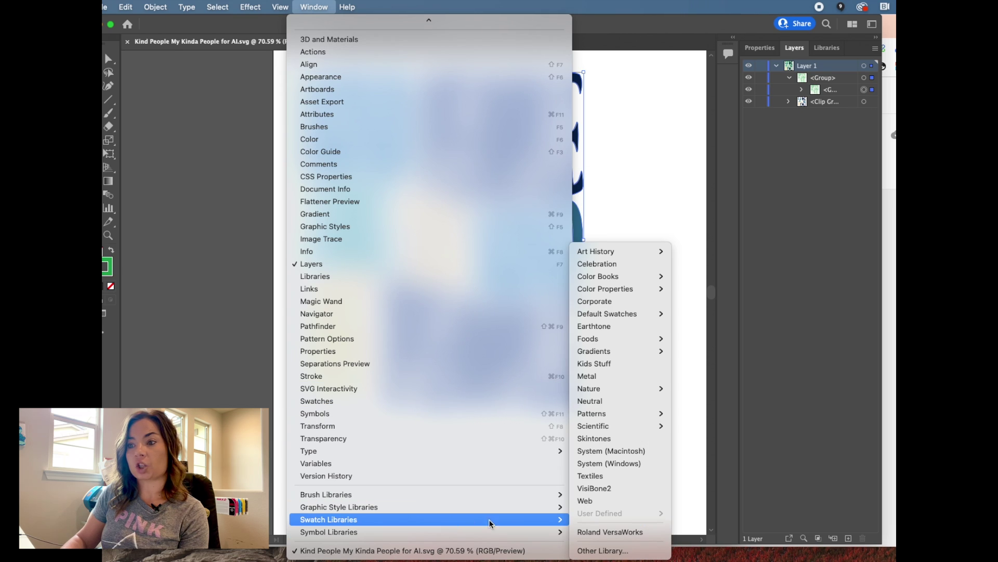
click(583, 531)
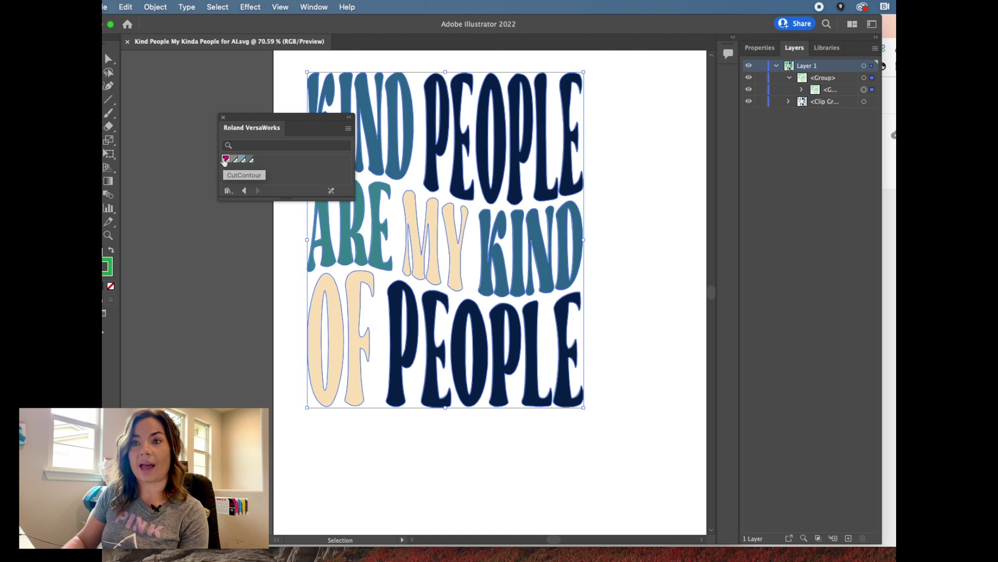
click(225, 159)
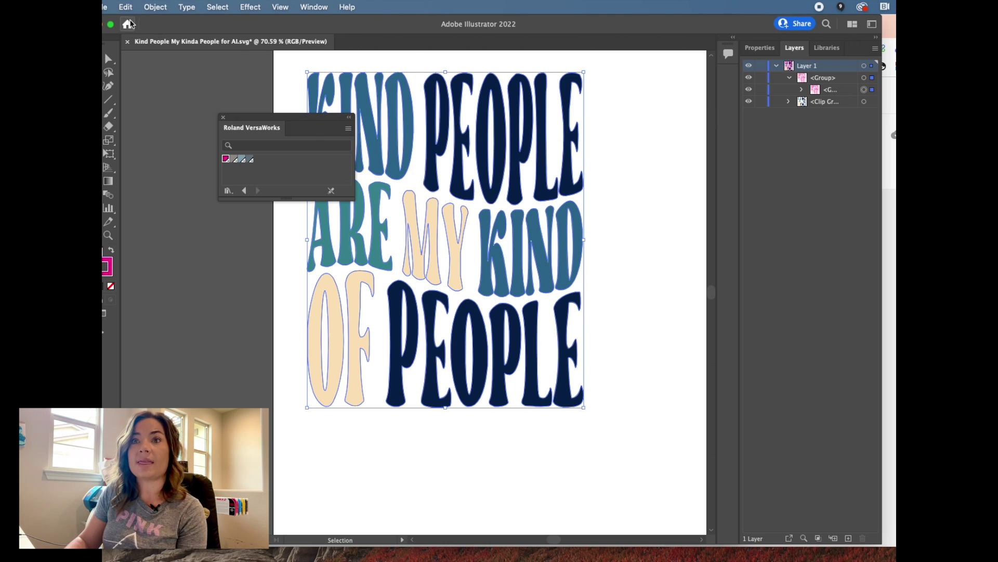
Save the document on the computer in Downloads as an Adobe PDF named "Kind People My Kinda People for AI"
click(105, 8)
key(Right)
key(Right)
key(Right)
key(Right)
key(Right)
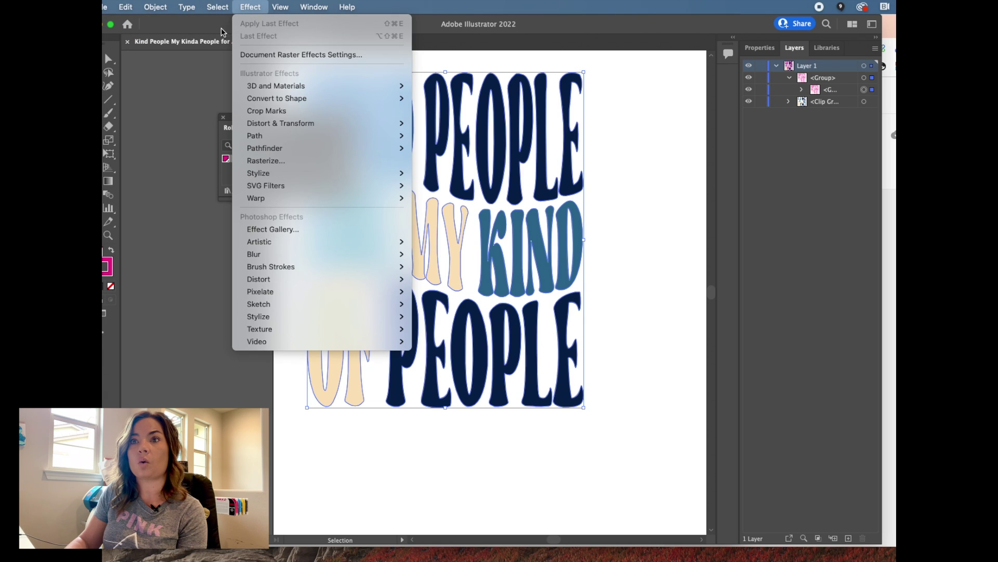
mouse_move(110, 8)
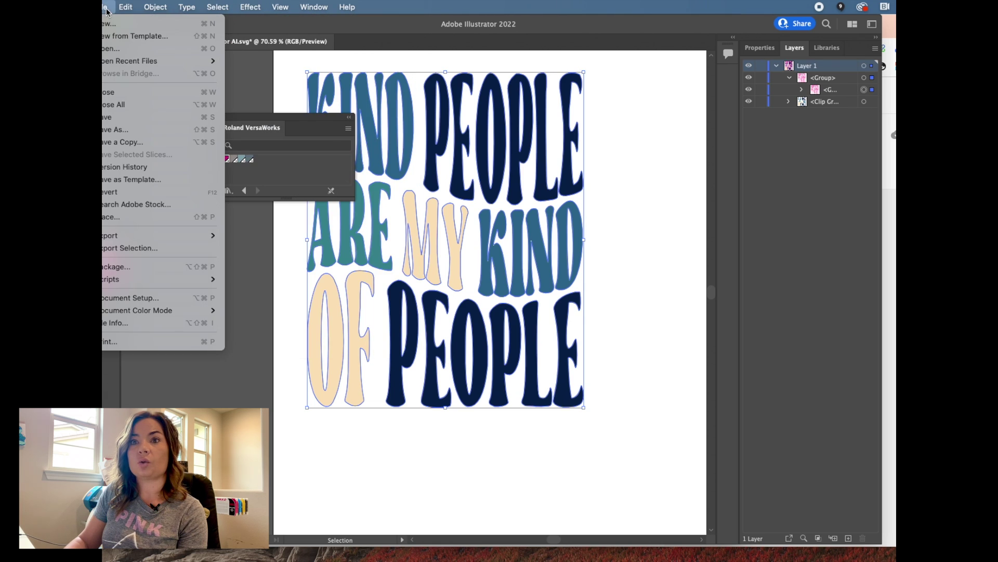
click(129, 132)
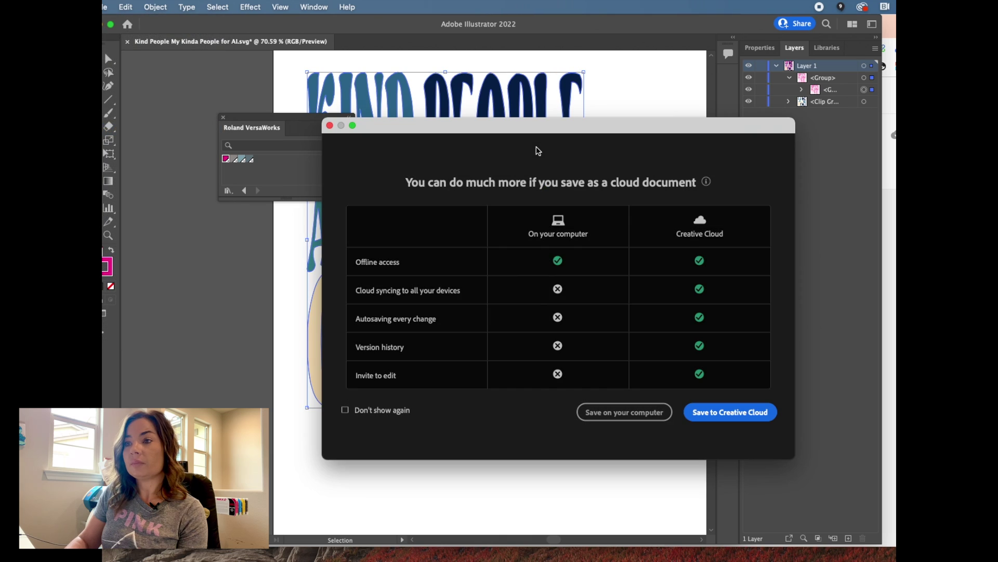
click(638, 414)
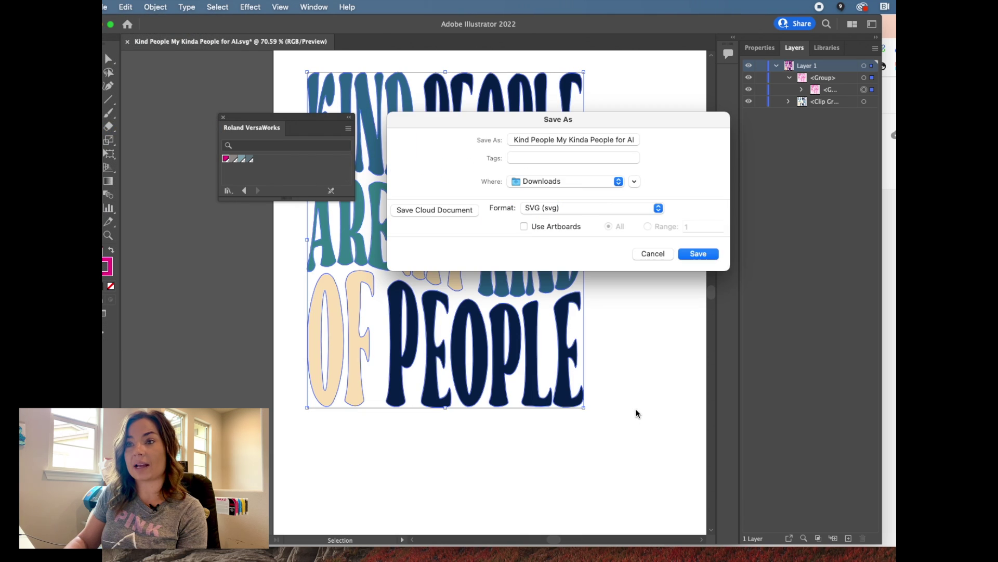
click(540, 208)
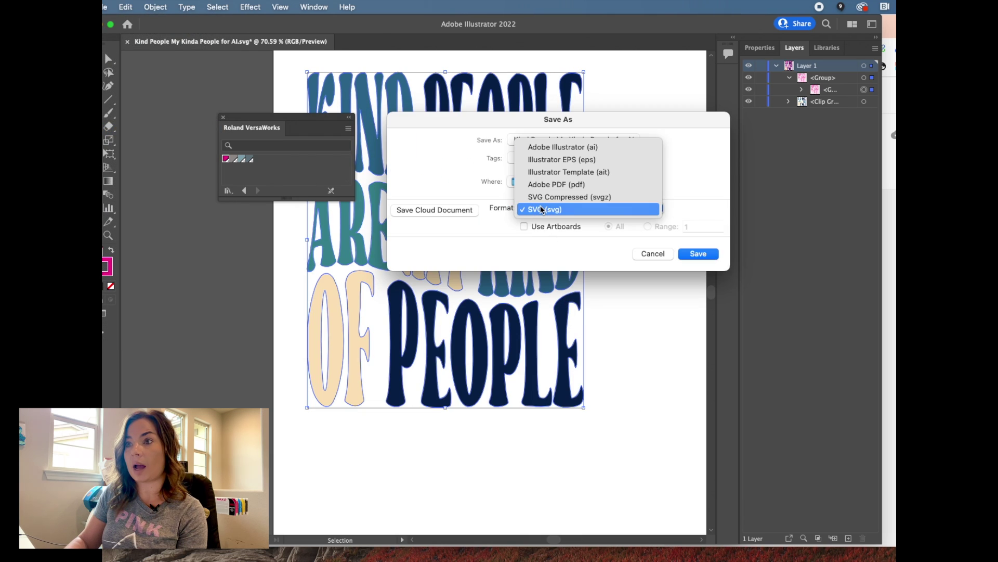
click(541, 185)
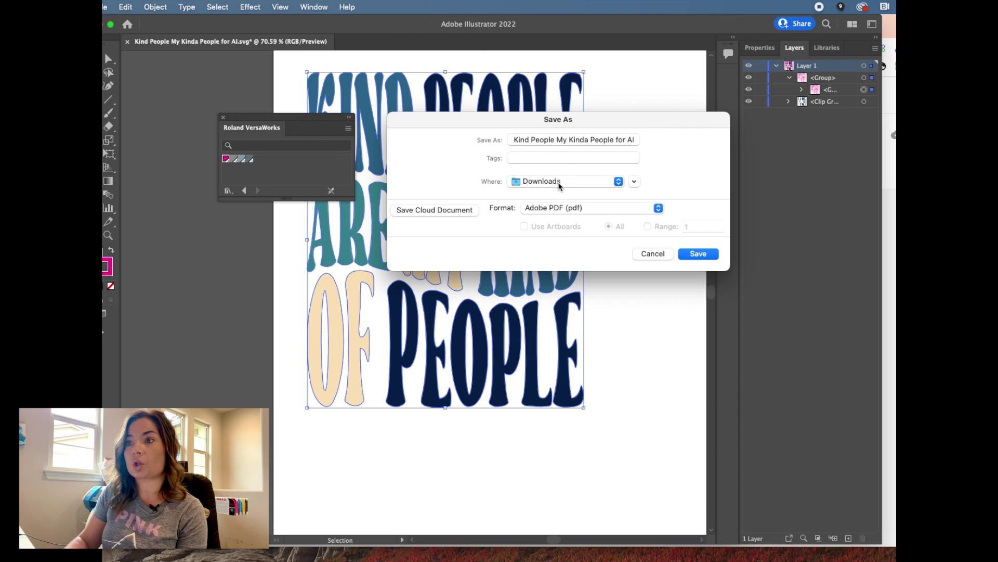
click(699, 254)
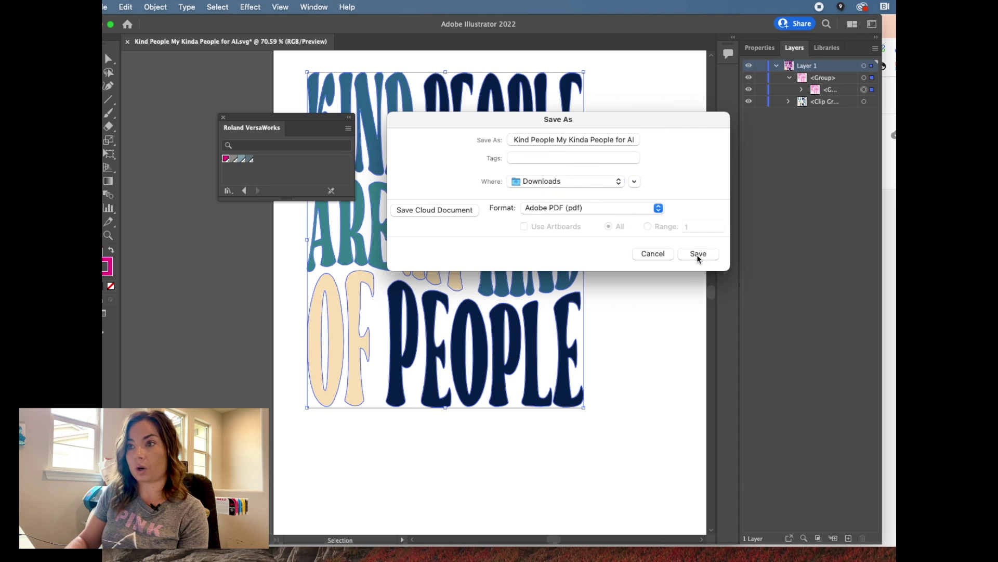
click(732, 443)
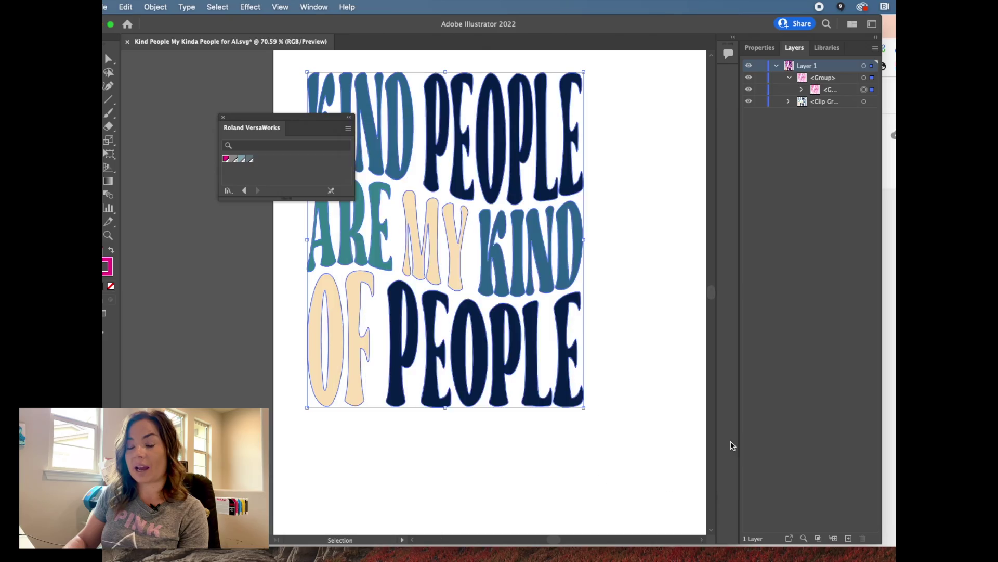